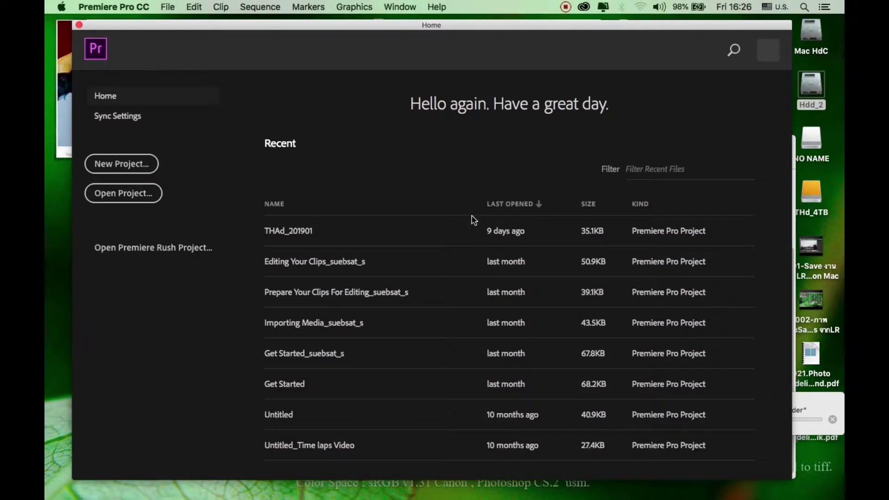
- Open the recent project THAd_201901, narrow the Learn panel, and dock the floating Project panel at reduced width beside the Timeline
click(300, 231)
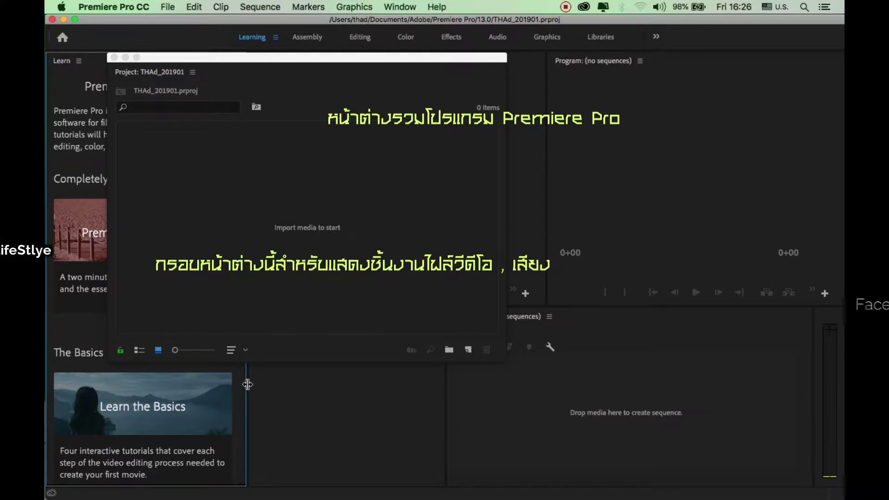
drag(247, 382, 174, 388)
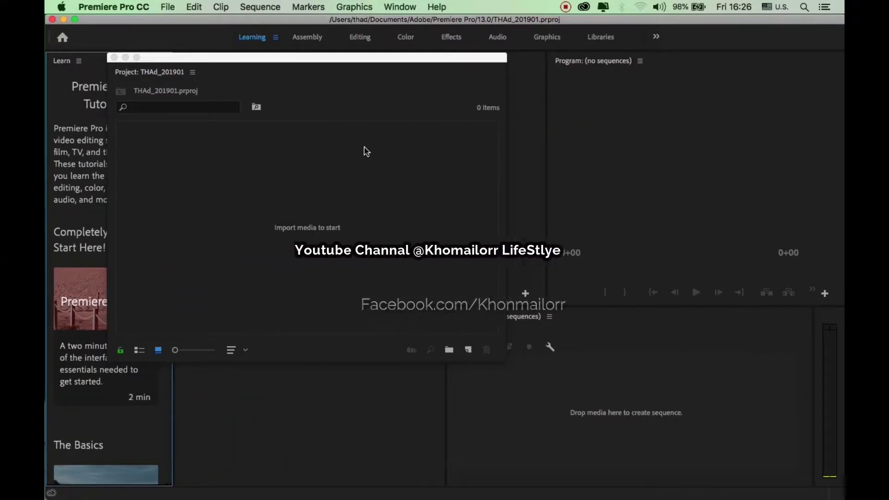
drag(310, 56, 351, 172)
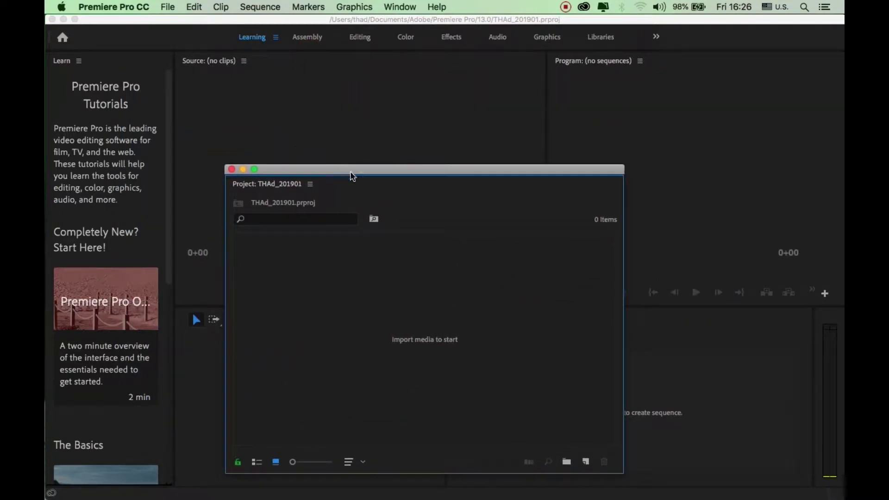
drag(623, 167, 427, 295)
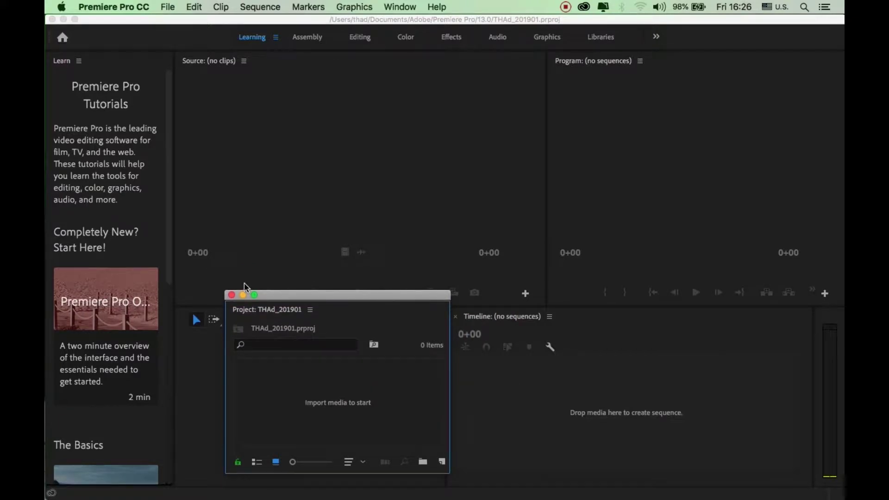
drag(225, 326, 178, 322)
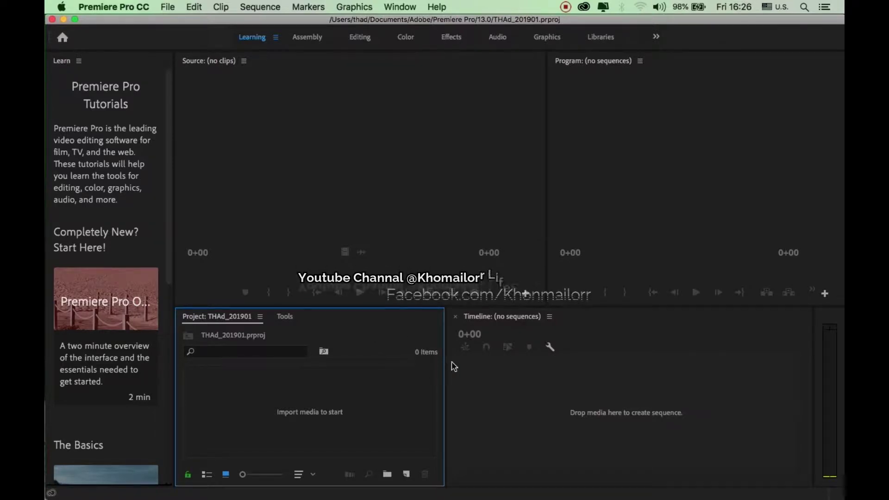
drag(445, 388, 396, 390)
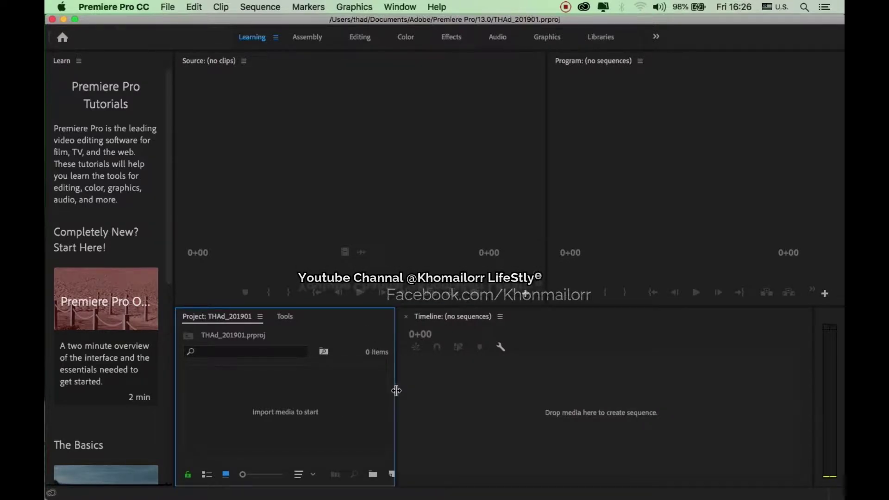
- Close the Learn panel and make the Project panel active
click(79, 60)
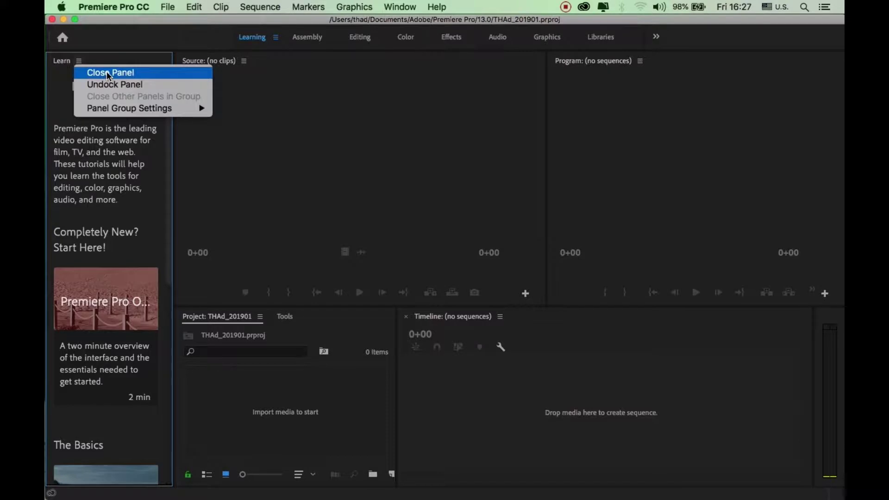
click(108, 72)
click(169, 399)
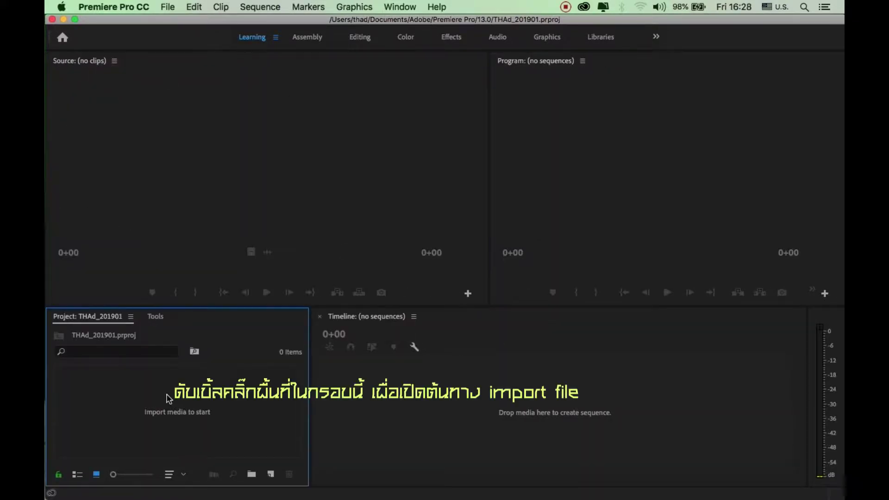
- Start a media import and browse the THd_4TB drive to the Car Camcorder T990SE folder inside the 2018 Photos & Video folder
double_click(148, 398)
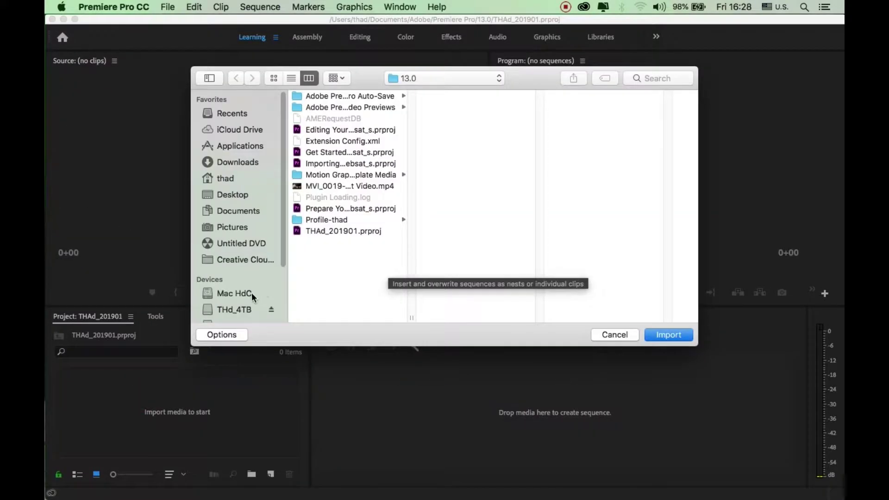
click(235, 309)
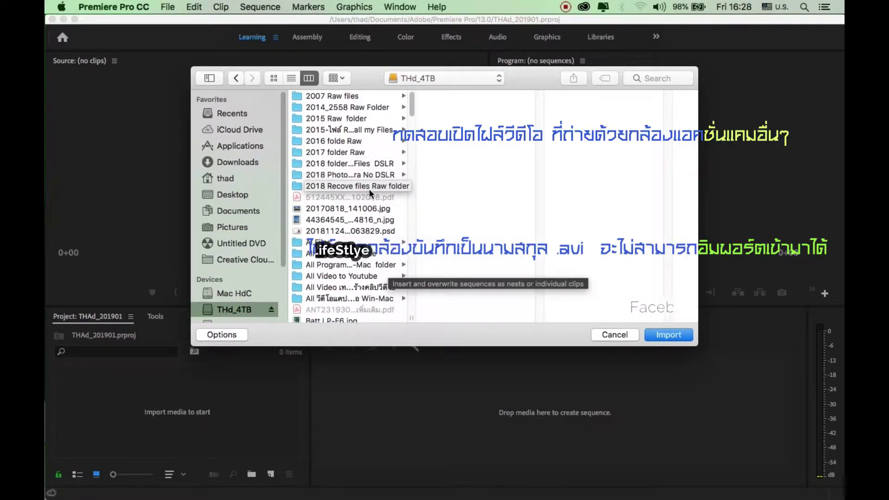
click(343, 175)
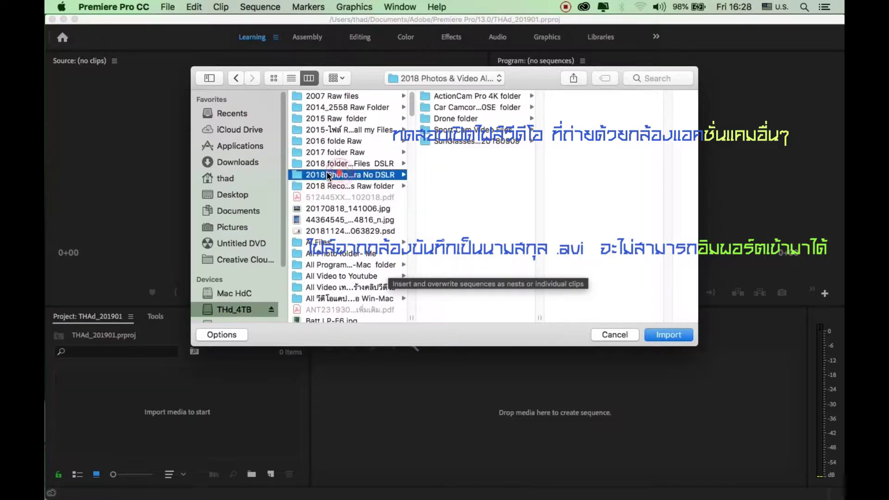
click(480, 106)
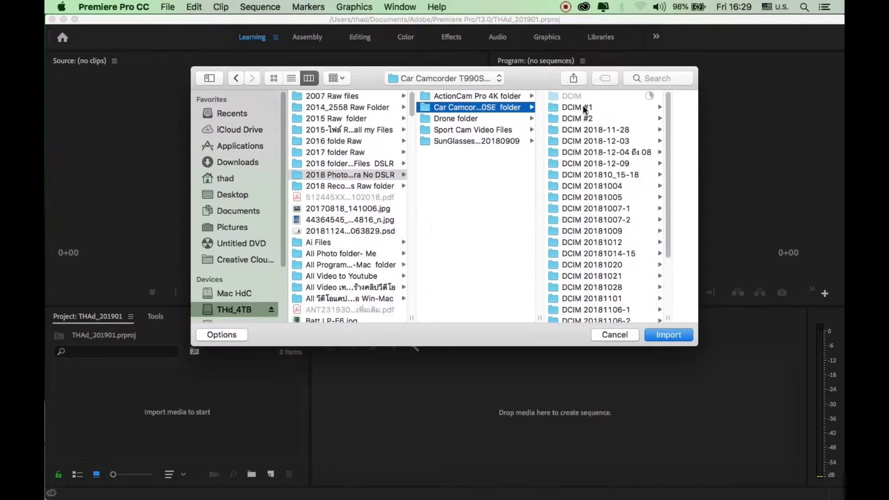
- Examine the contents of the DCIM #1, DCIM 2018-11-28 and DCIM 20181004 folders for importable video files
click(586, 107)
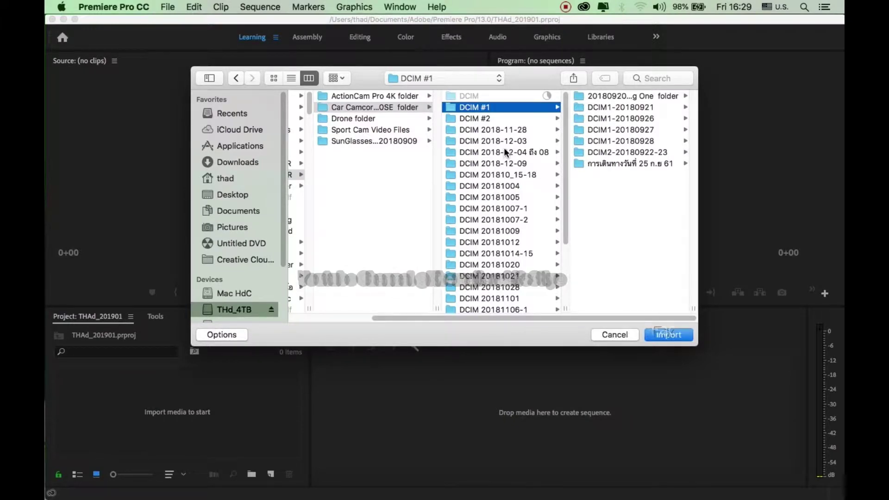
click(475, 129)
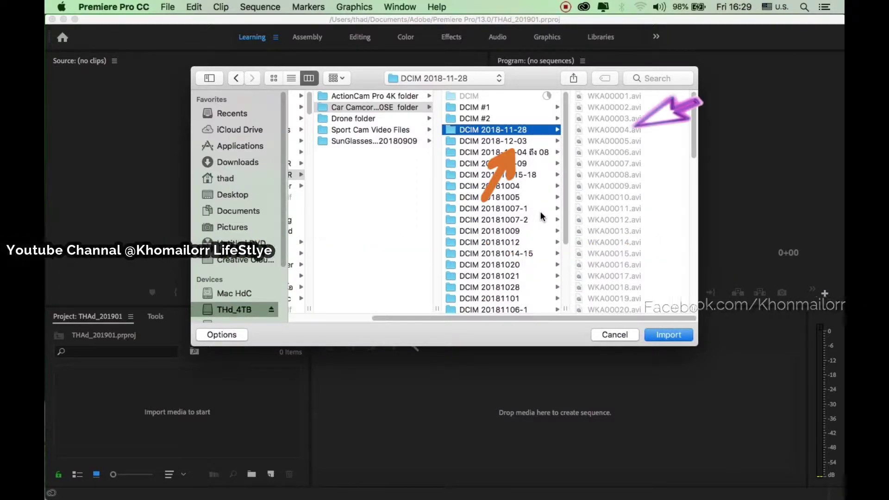
click(489, 185)
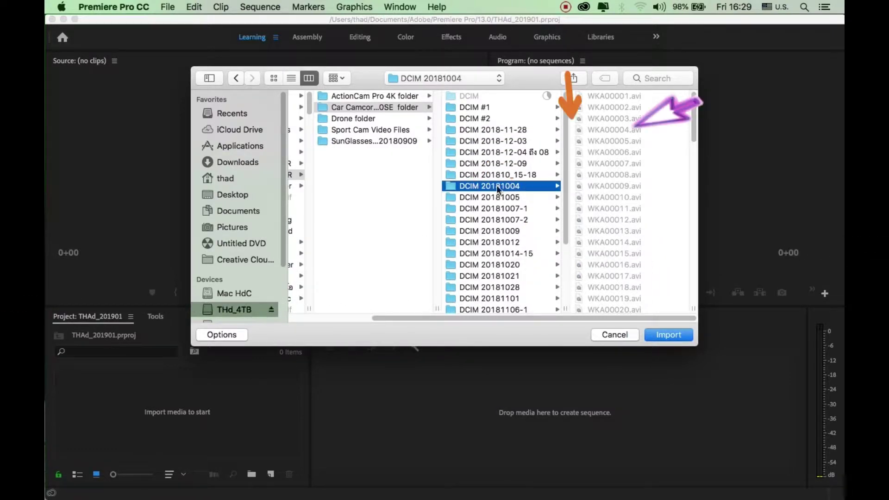
scroll(632, 154, down, 15)
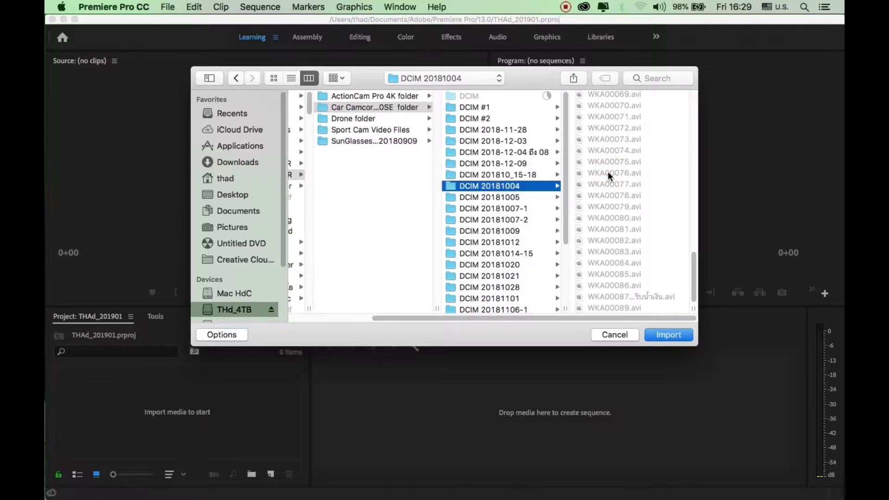
scroll(524, 182, down, 5)
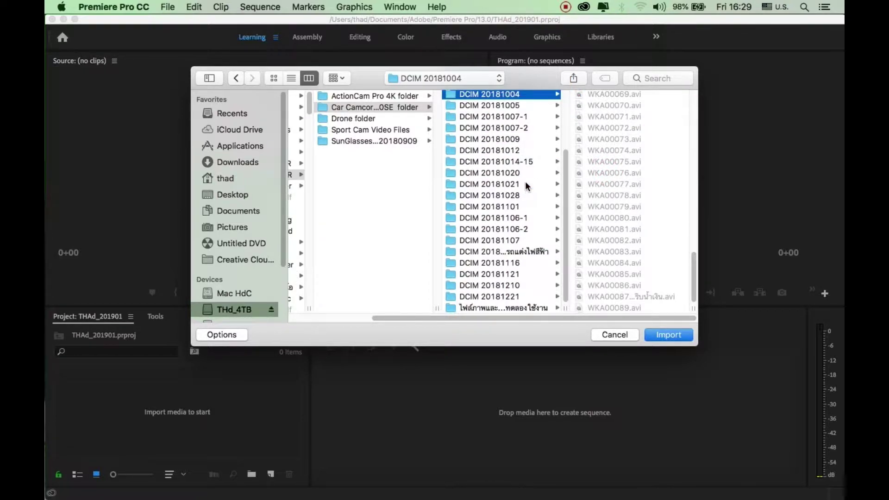
scroll(525, 181, up, 5)
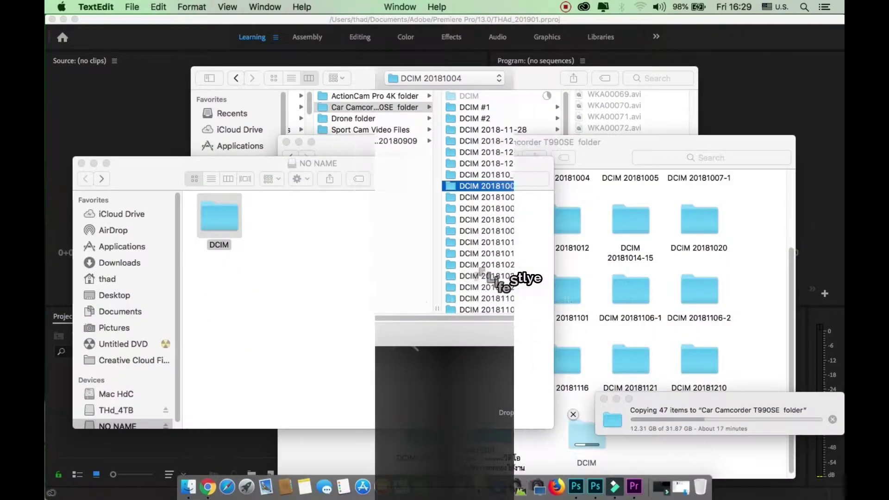
- Switch to TextEdit and write "ไฟล์นามสกุล .AVI หรือ .avi ที่บันทึกจากบางอุปกรณ์ หรือ กล้องบางยี่ห้อ จะไม่สามารถ อิมพอร์ตไฟล์เข้าไปในโปรแกรมพรีเมียร์โปร CC ได้โดยตรง"
click(479, 487)
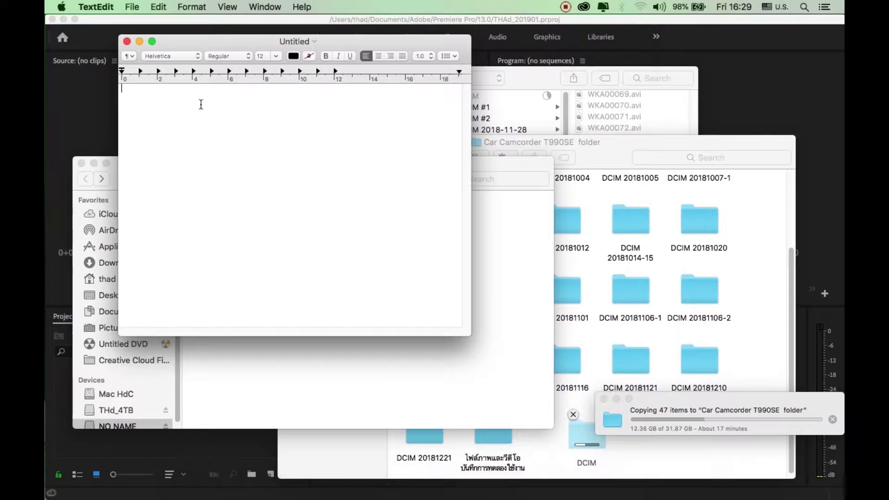
text(ไฟล์นามสกุล .AVI)
key(ctrl+space)
text(หรือ .avi ที่บันทึกจากบางอุปกรณ์ หรือ กล้อง)
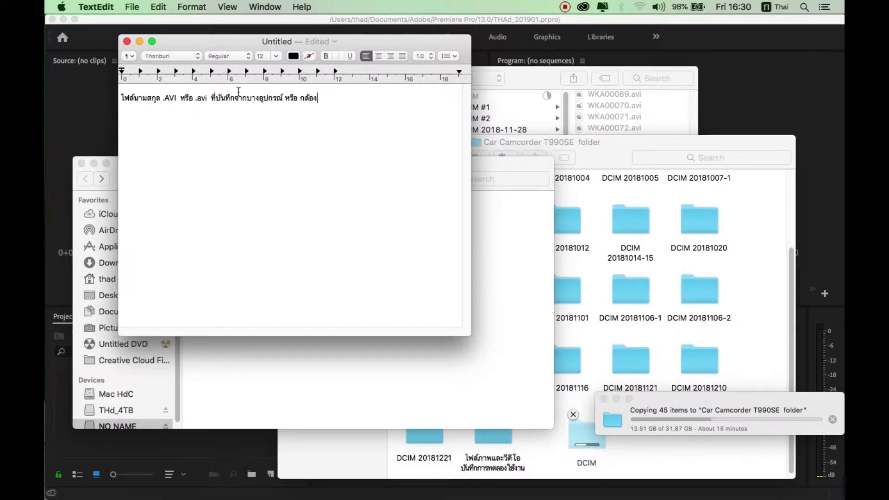
text(บางยี่ห้อ จะไม่สามารถ อิมพอร์ตไฟล์เข้าไปในโปรแกรมพรีเมียร์โปร CC ได้ได)
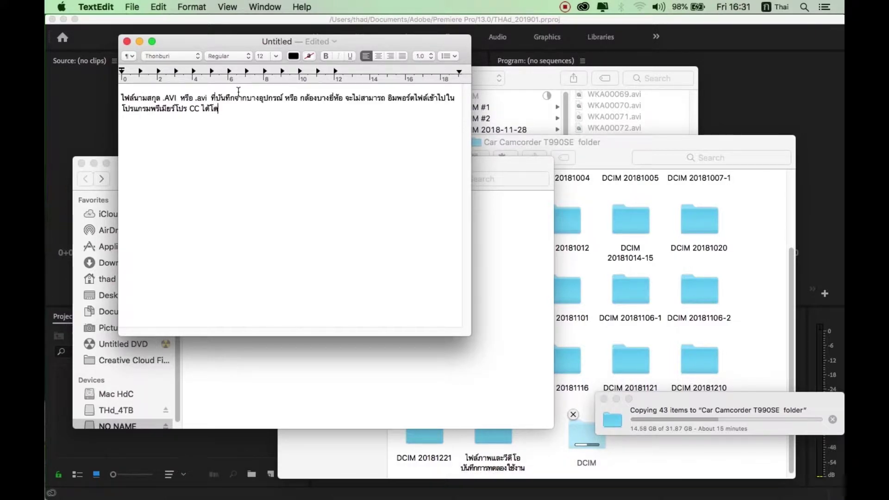
text(้)
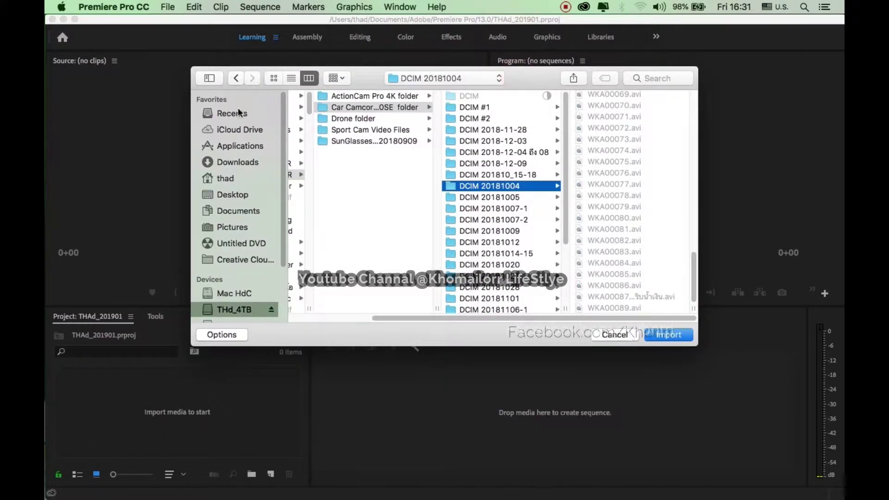
- Switch back to Premiere Pro's import dialog and preview the clip 20171002_173700.mp4 in the Drone folder
click(237, 79)
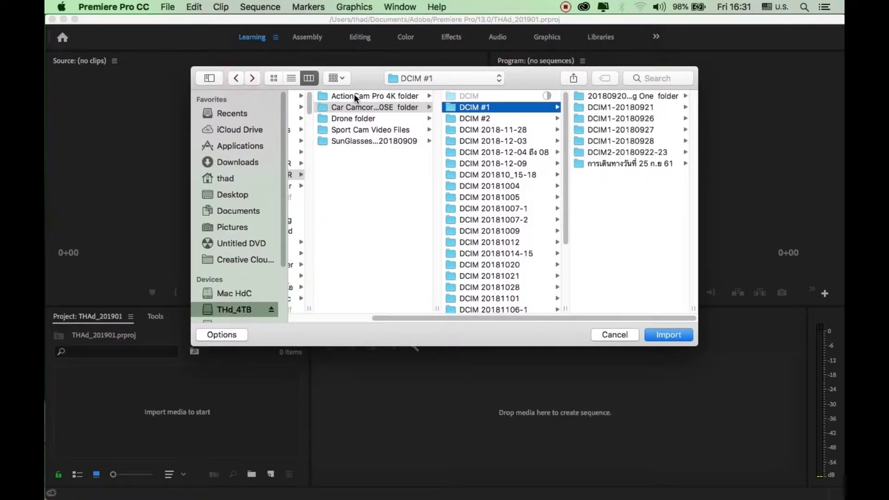
click(361, 118)
click(491, 140)
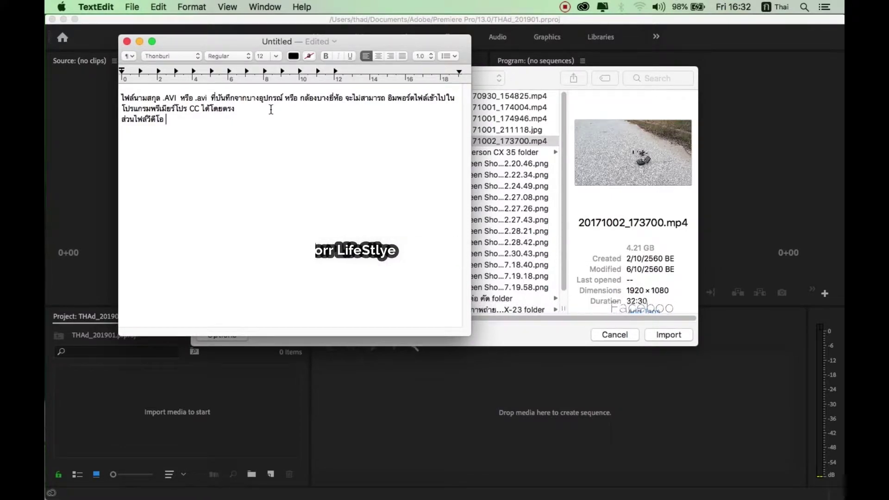
- Add a second line to the TextEdit note: "ส่วนไฟล์วีดีโอที่เป็นนามสกุล .MP4 จะ Import to Adobe Premiere Pro CC"
text(นไฟล์วิดีโอที่เป็นนามสกุล)
key(ctrl+space)
text(.MP)
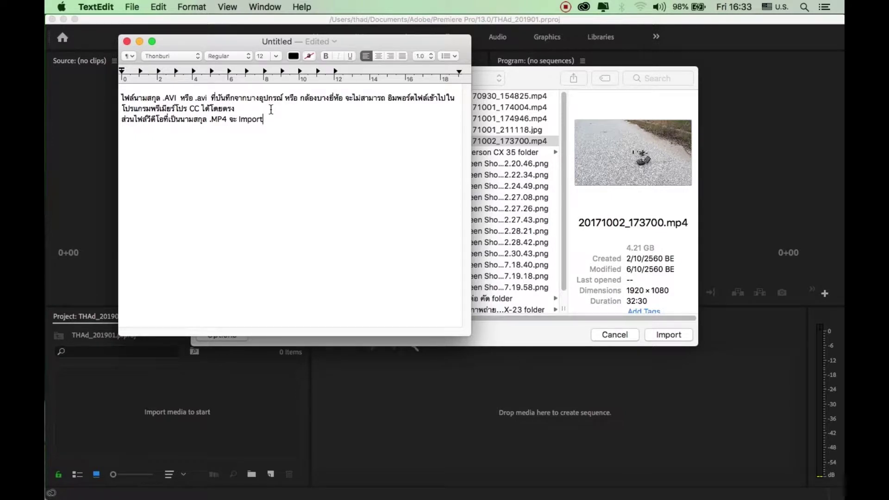
key(ctrl+space)
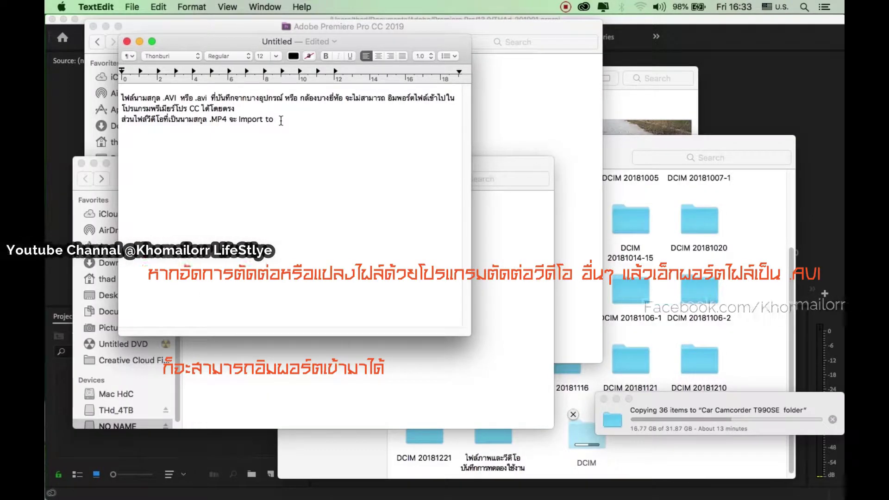
text(Adobe Premiere Pro CC)
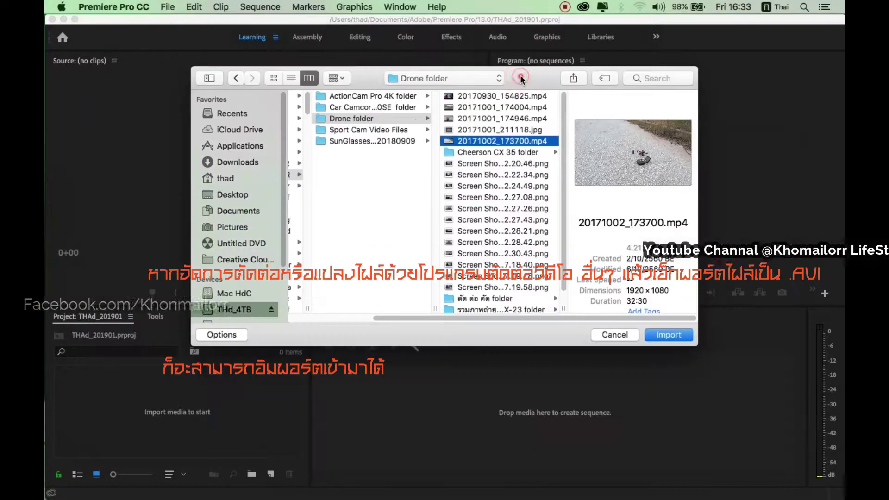
- In Premiere Pro's import dialog, inspect Sport Cam's DCIM-1 folder and SunGlasses' 100DSCIM/20180921 folder, previewing SunGlass Full HD 1080p.mov
click(362, 129)
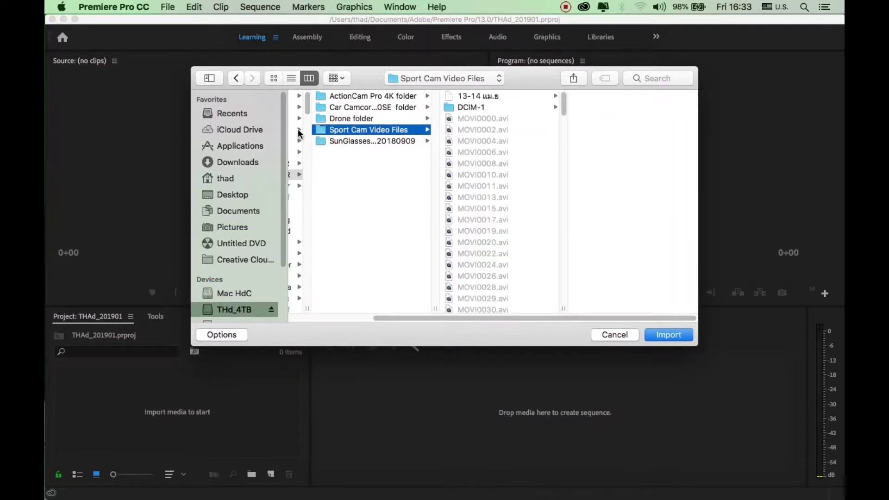
click(451, 108)
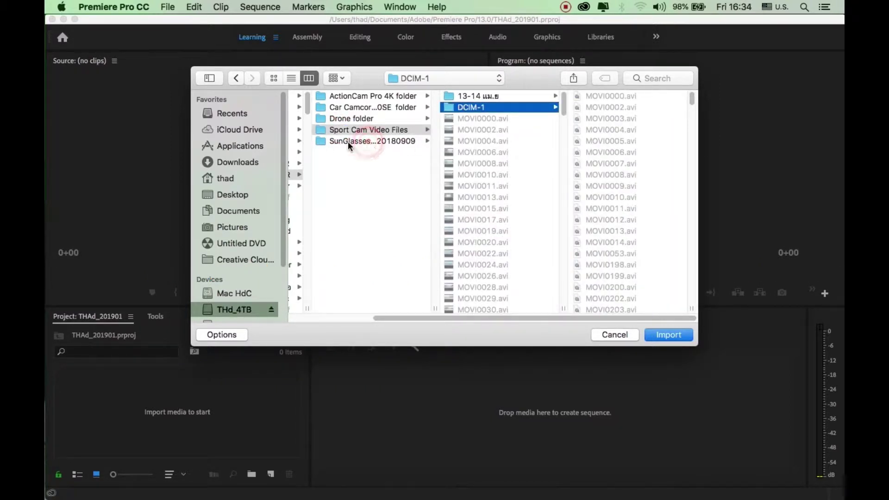
click(352, 141)
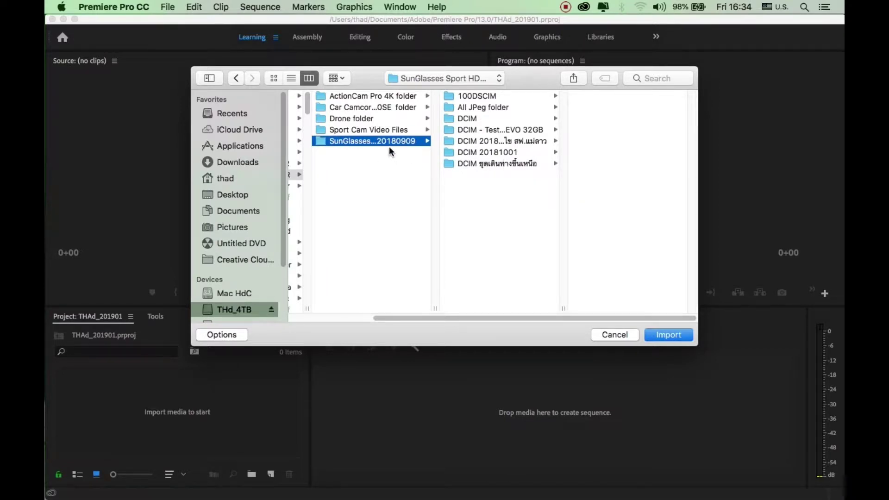
click(475, 97)
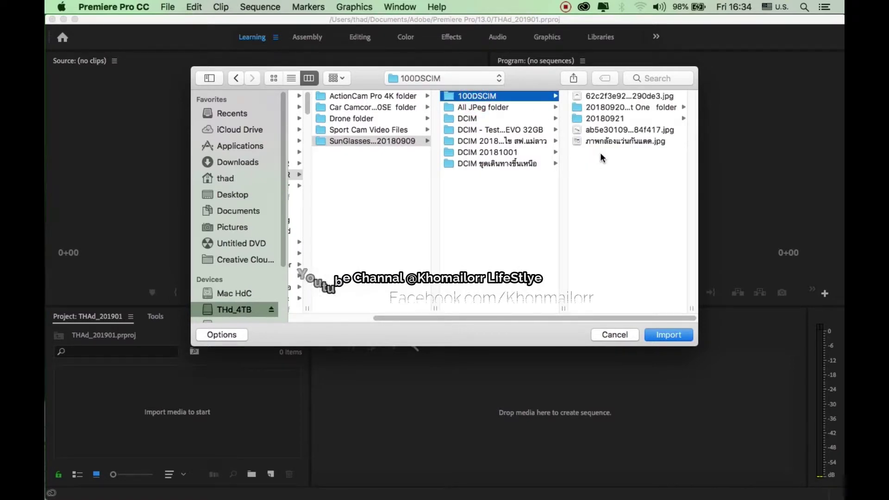
click(592, 117)
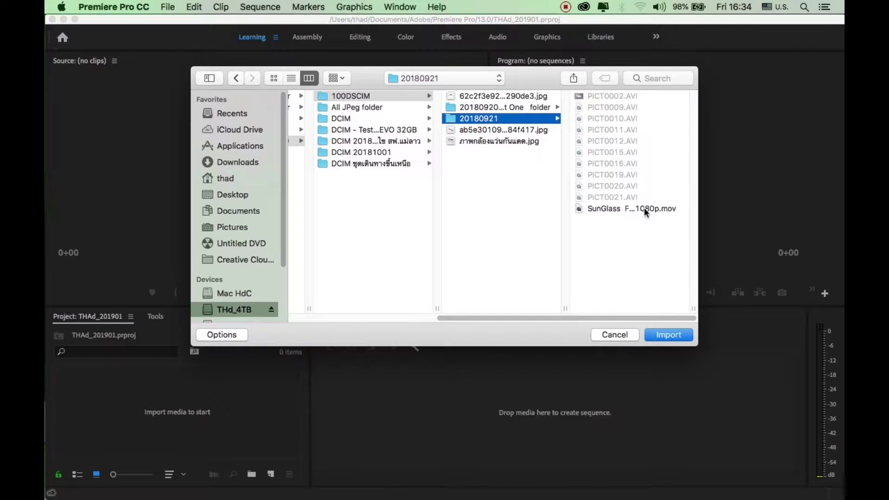
click(629, 207)
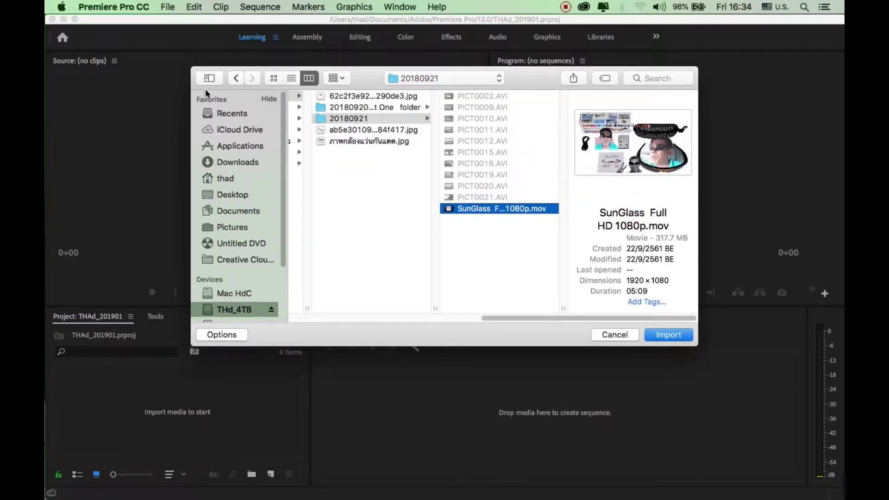
- Examine the AVI files in the 100DSCIM 20180926 folder inside DCIM 20180926 of the SunGlasses folder, returning from TextEdit to Premiere Pro's import dialog
click(237, 78)
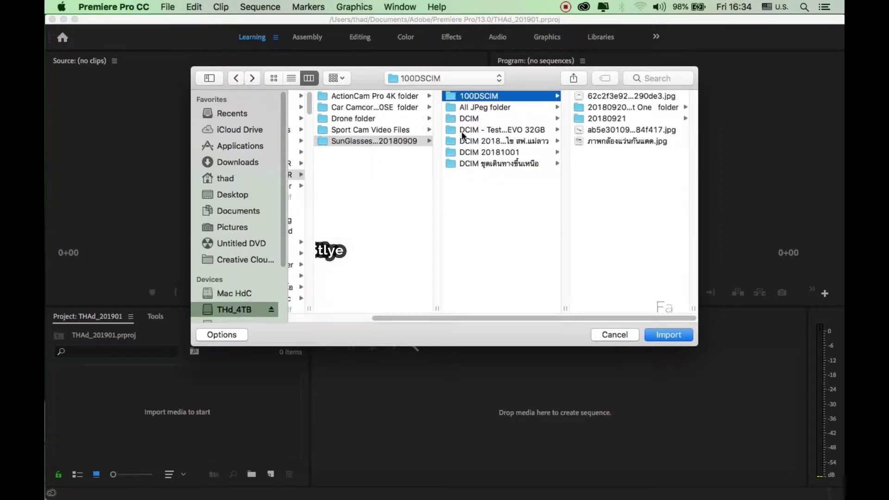
click(488, 140)
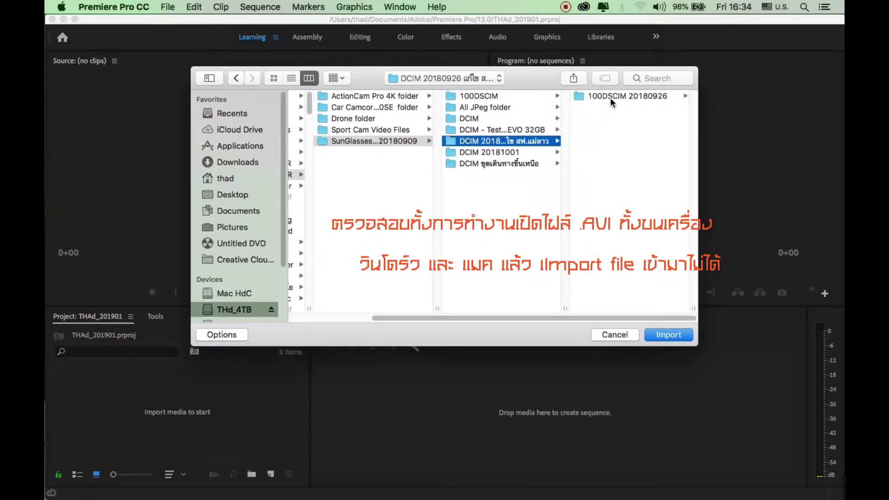
click(610, 96)
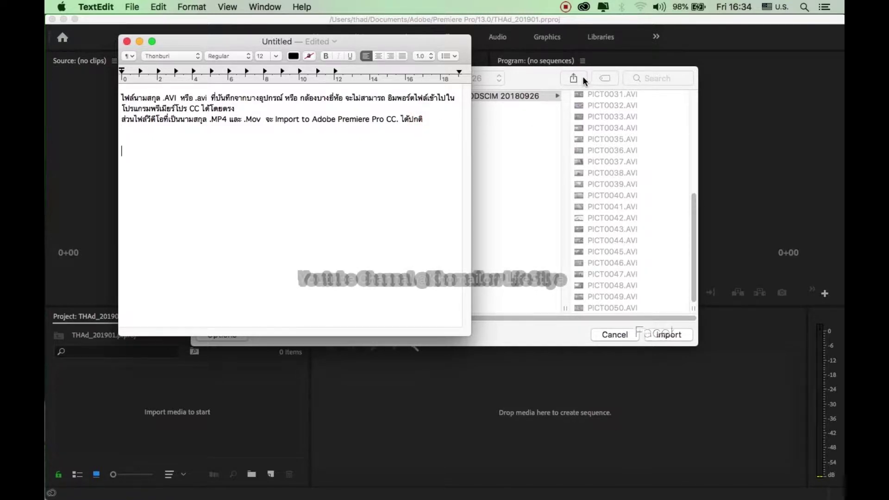
click(529, 70)
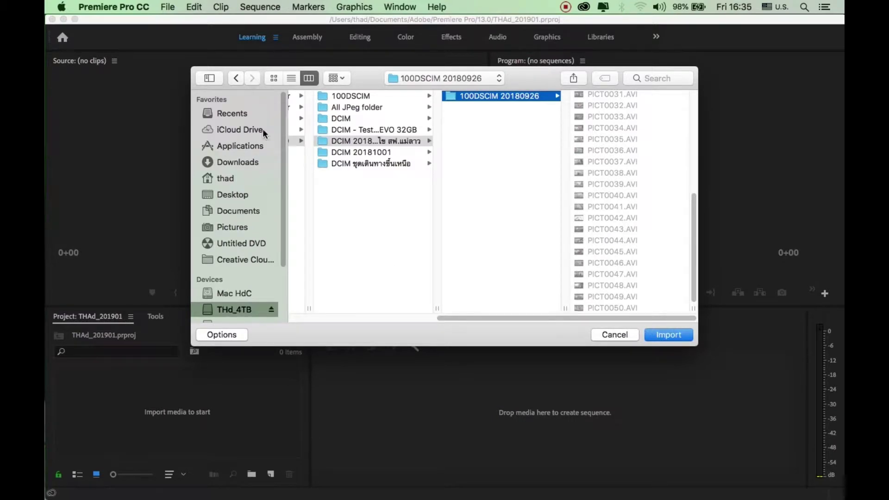
- Import MVI_2199.MOV from THd_4TB's 2018 DSLR raw files: All files 5D ii folder, DCIM_20180306_5d ii, Video folder
click(226, 311)
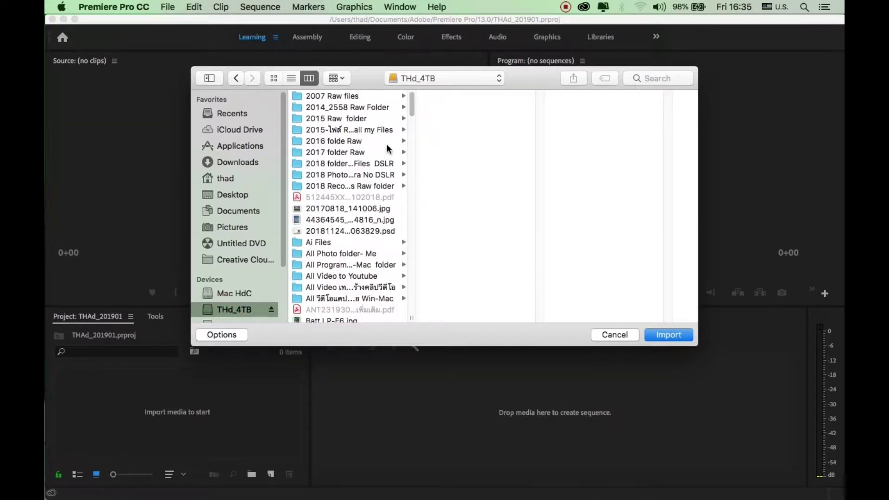
click(319, 164)
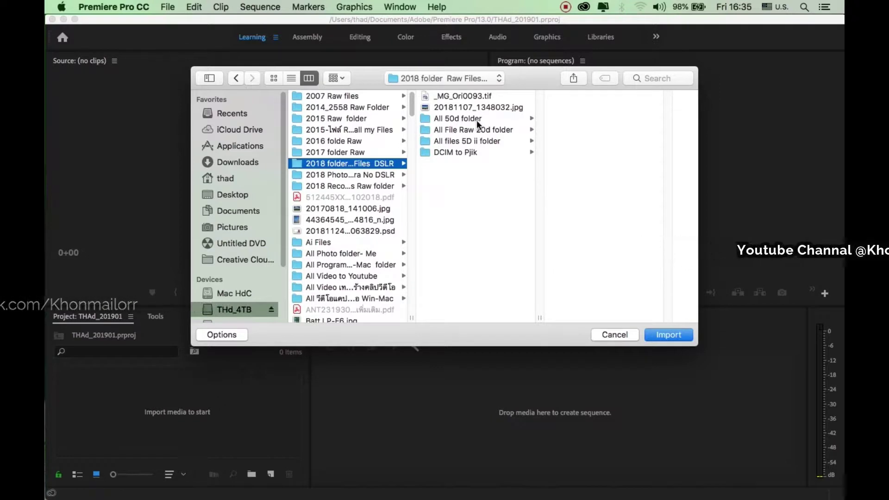
click(453, 141)
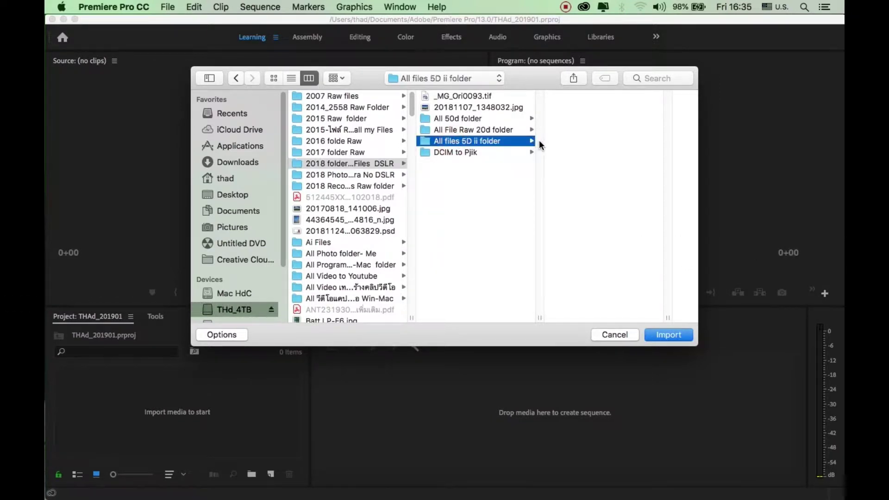
double_click(494, 142)
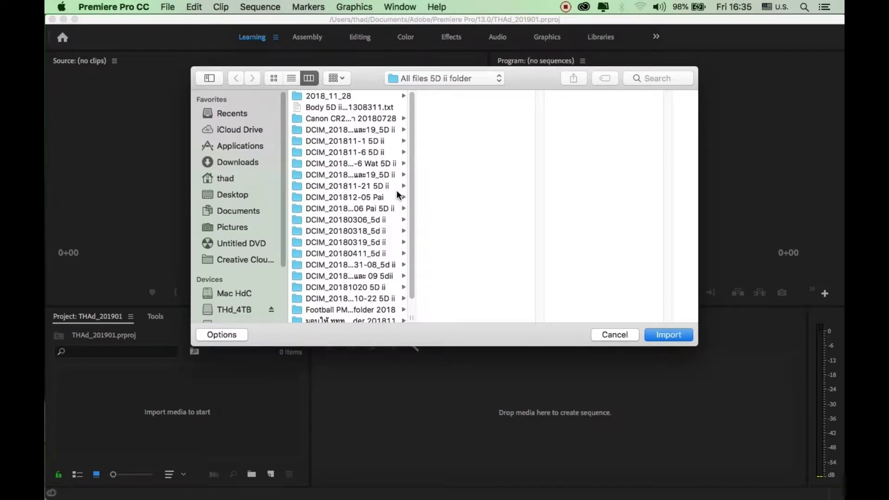
scroll(355, 236, down, 2)
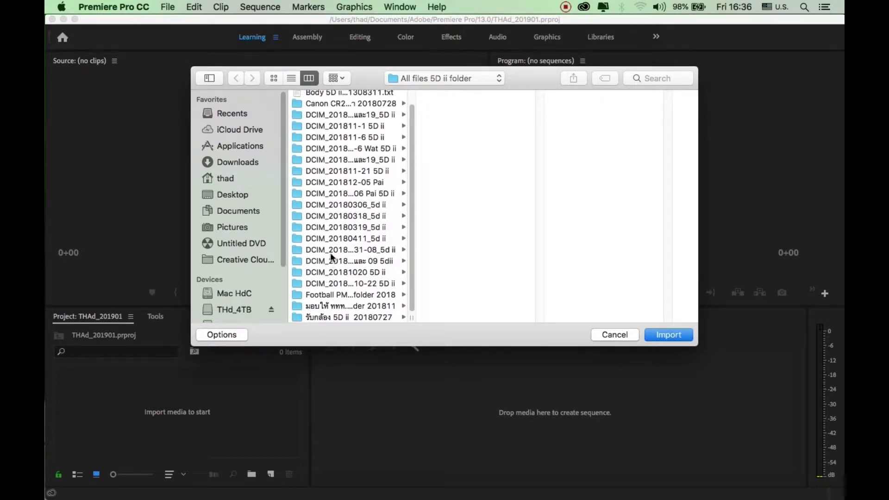
click(355, 206)
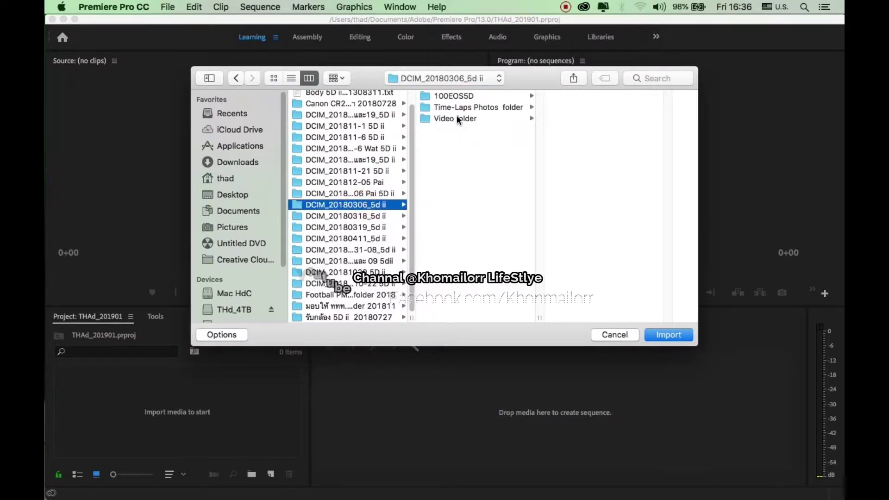
click(456, 119)
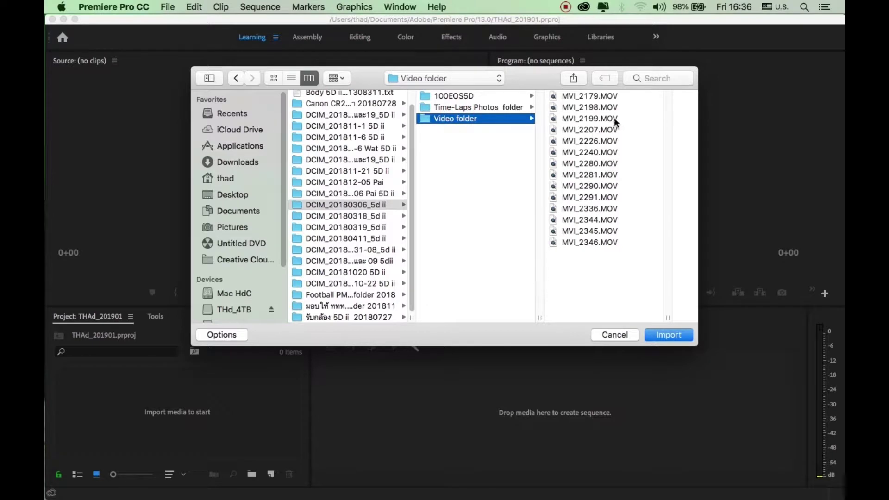
click(598, 119)
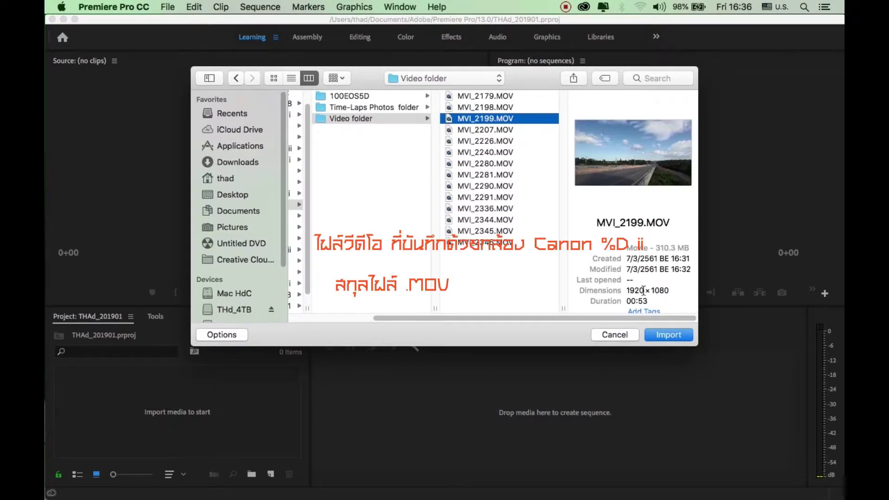
click(673, 333)
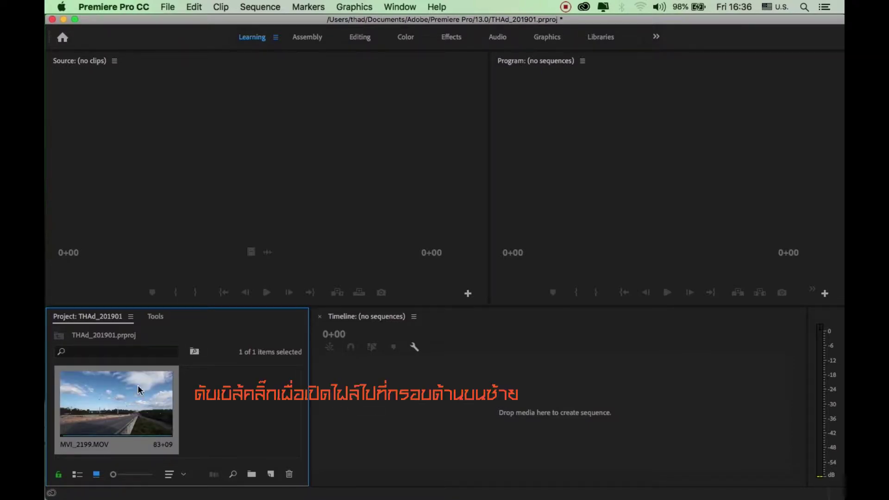
- Open the imported clip MVI_2199.MOV in the Source monitor and play it from the start
double_click(118, 416)
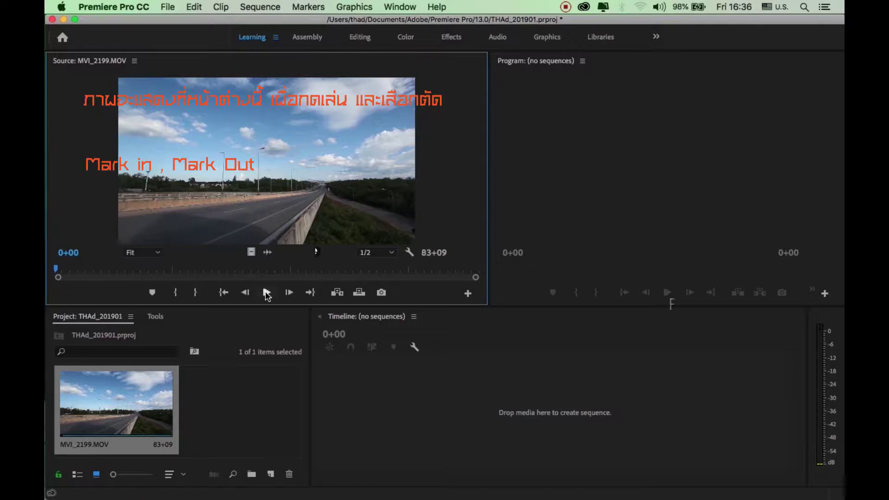
click(266, 292)
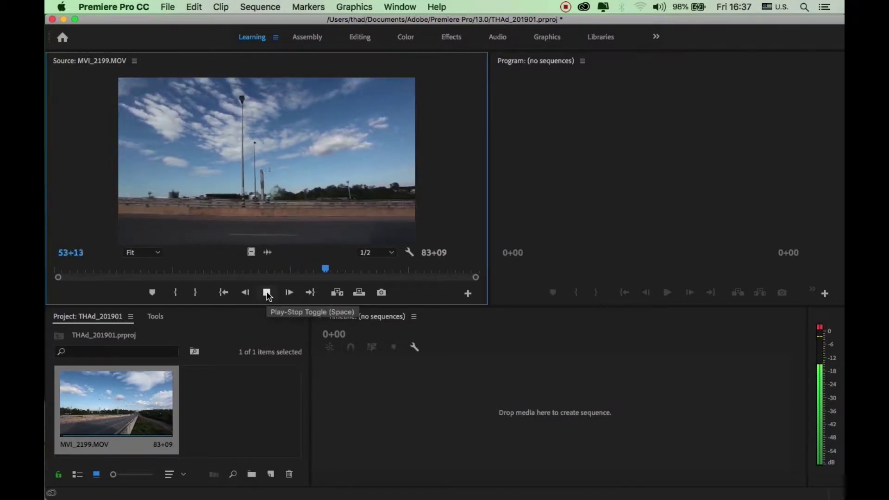
- Try the Source monitor's playback resolution at Full on different parts of the clip, and set it back to 1/2
click(392, 253)
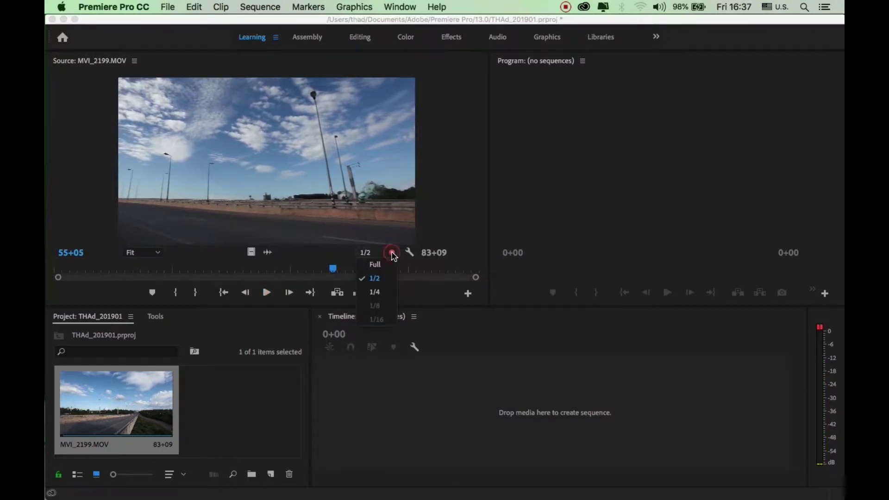
click(379, 265)
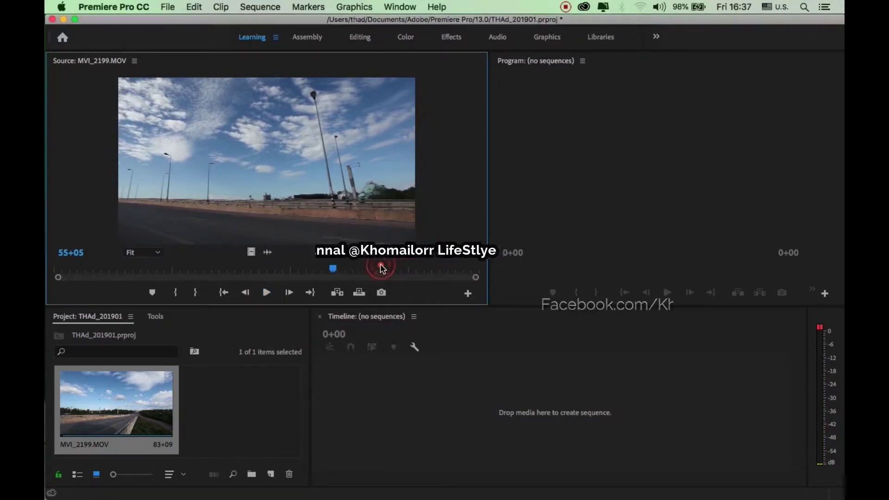
drag(333, 269, 256, 270)
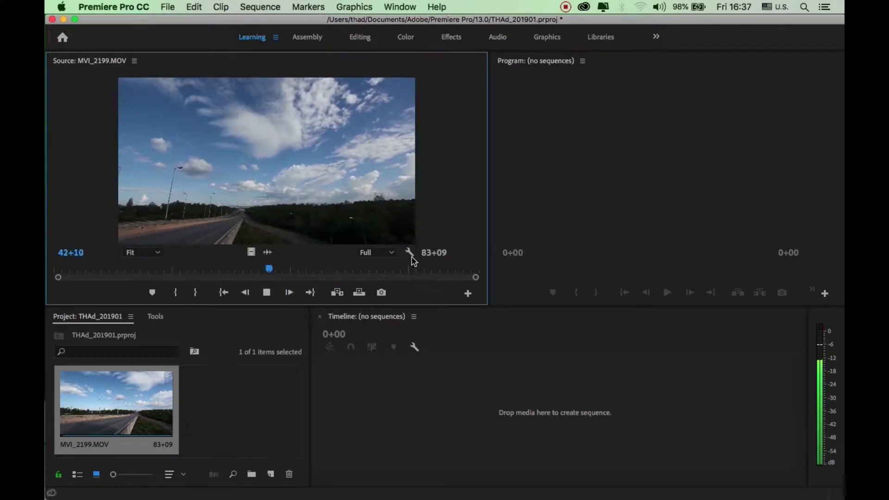
click(349, 272)
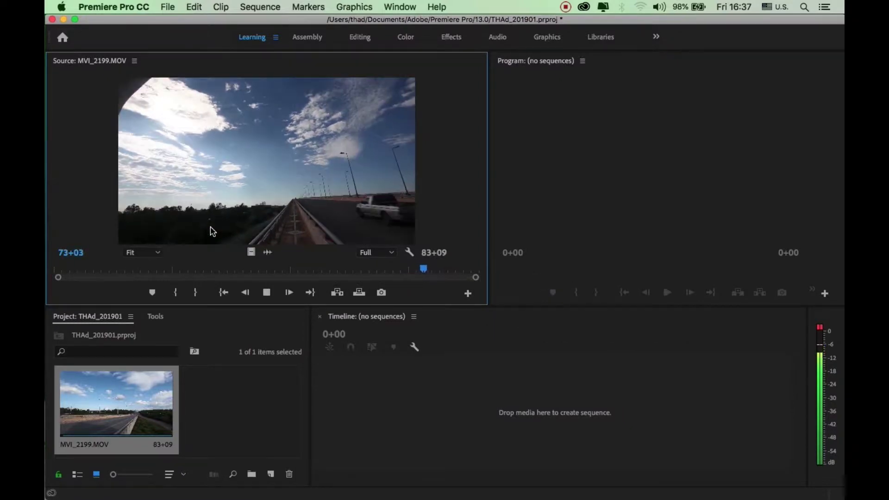
click(391, 254)
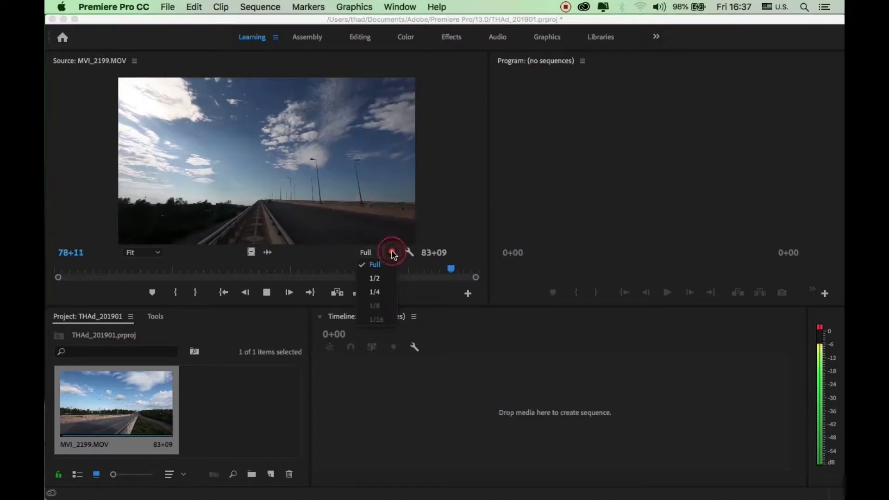
click(375, 278)
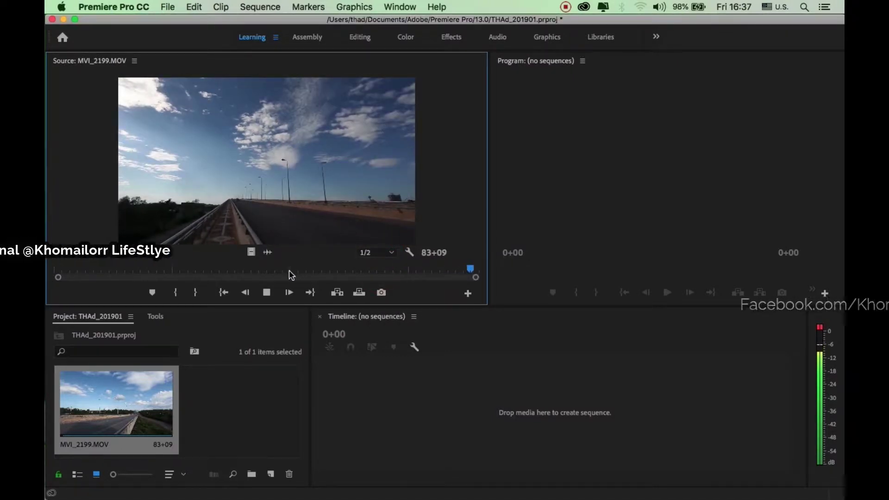
- Return the source clip to its beginning and mark the In point at 0+00
drag(475, 272, 57, 269)
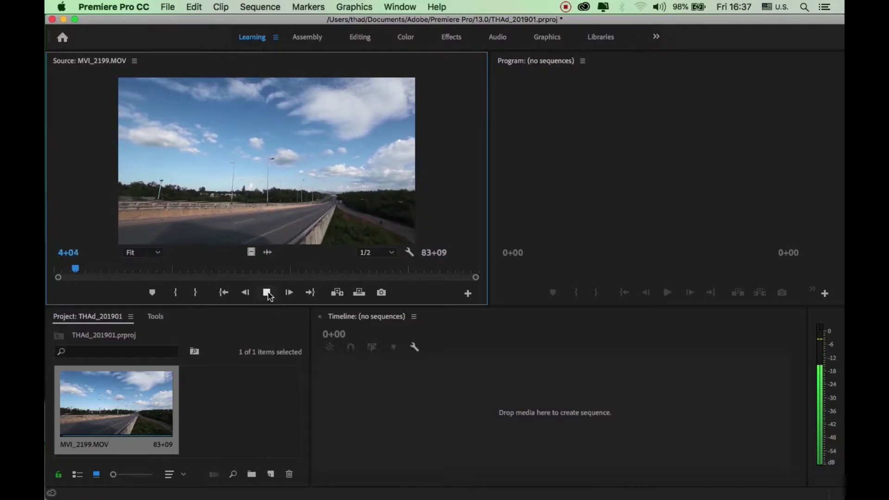
click(267, 293)
drag(79, 273, 47, 273)
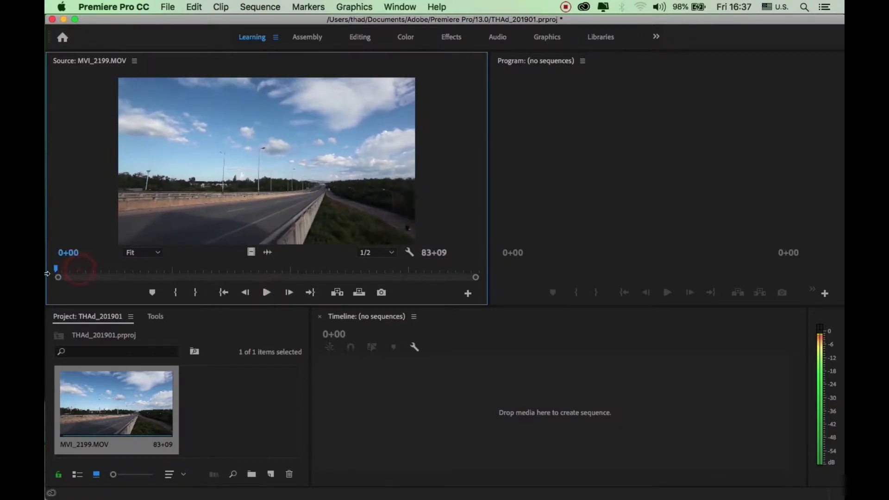
click(176, 293)
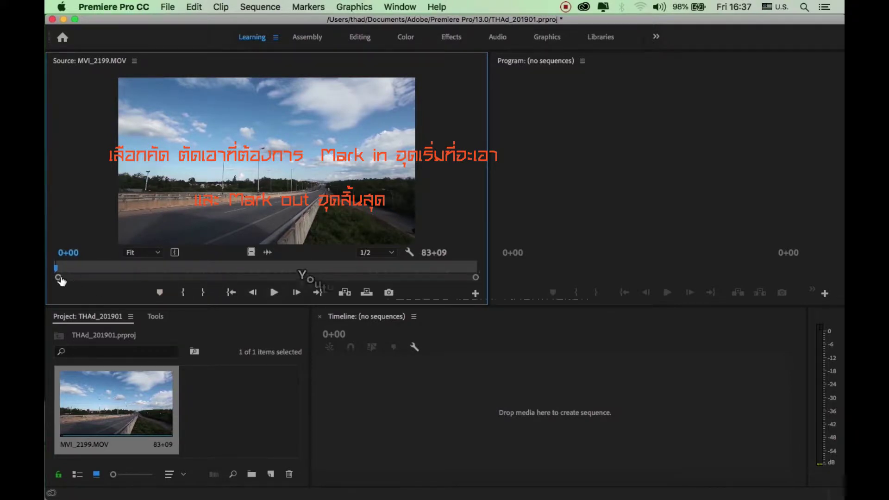
- Mark the source clip's Out point at 29+03 and place the marked section in the empty timeline as a new sequence
drag(55, 273, 205, 287)
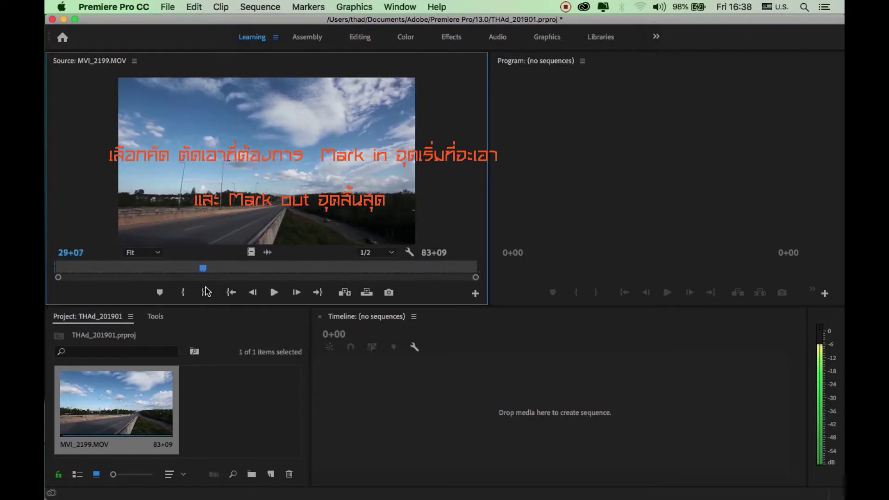
key(Right)
key(Right)
key(Right)
key(Right)
key(Right)
key(Right)
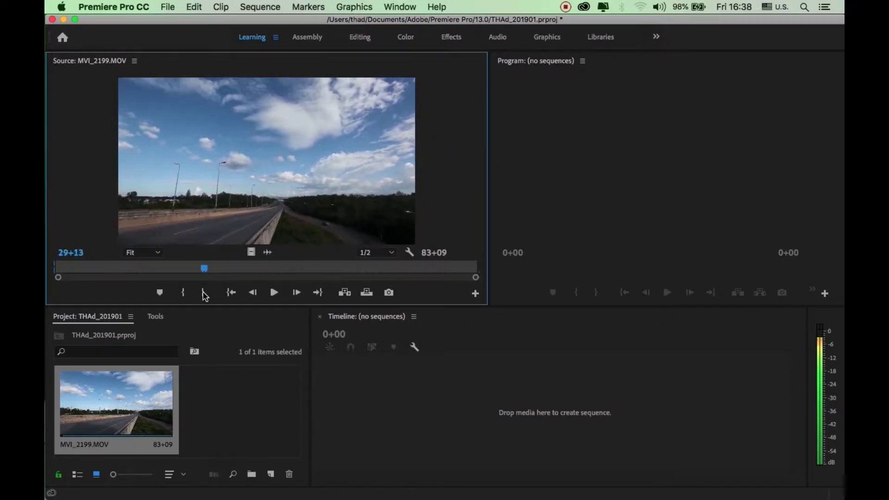
key(Left)
key(Left)
key(Left)
key(Left)
key(Left)
key(Left)
key(Left)
key(Left)
click(204, 293)
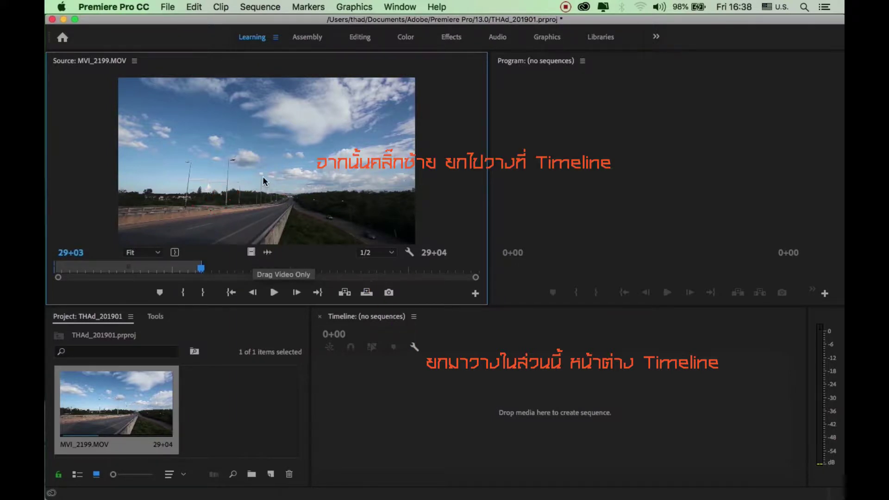
drag(263, 177, 475, 394)
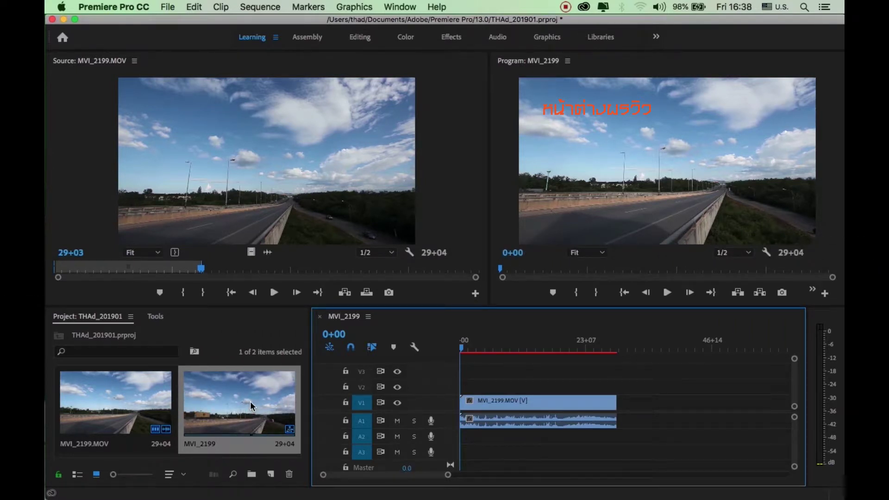
- Widen the Program monitor by narrowing the Source monitor, and switch to the Editing workspace
click(489, 162)
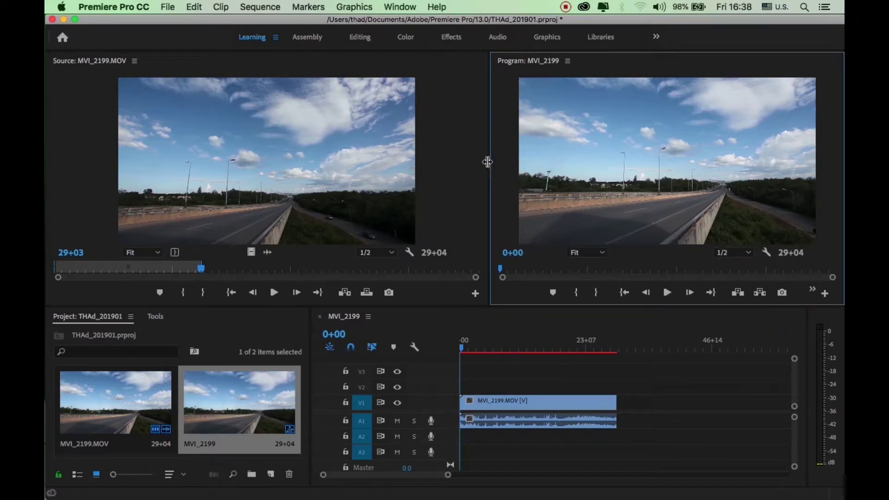
drag(489, 161, 452, 161)
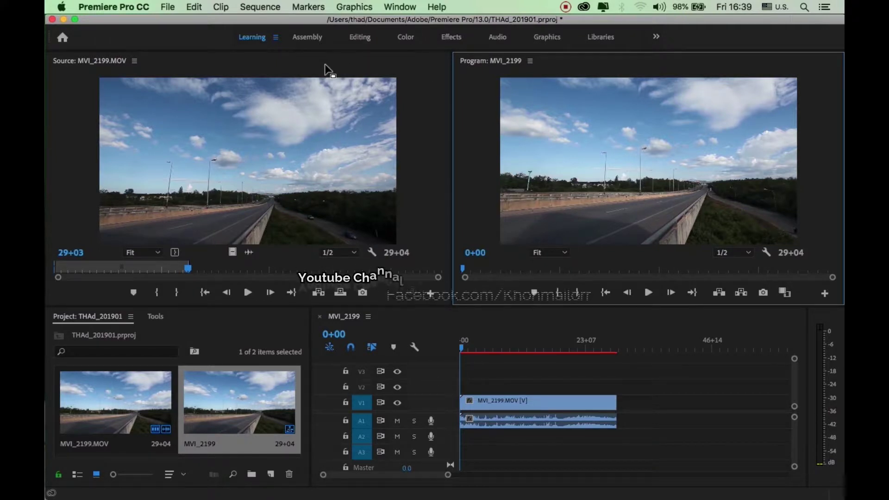
click(280, 105)
click(360, 37)
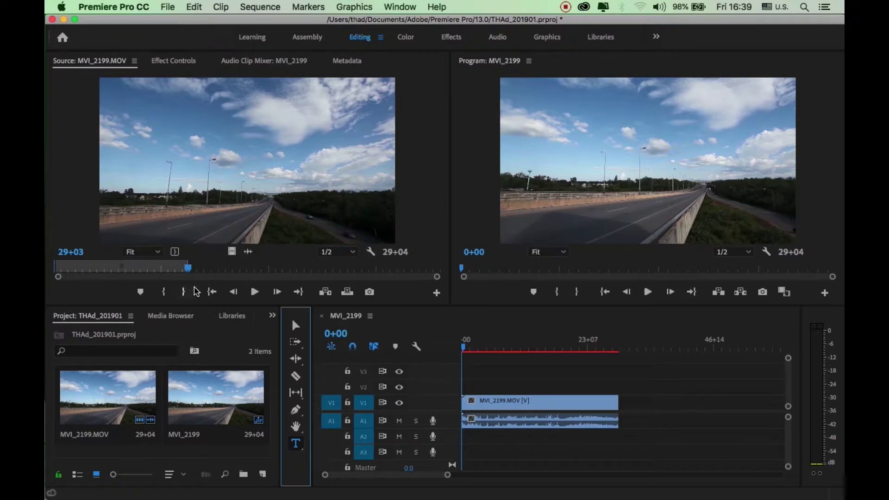
- Play the source clip onward and mark a new In point at 39+10
click(255, 292)
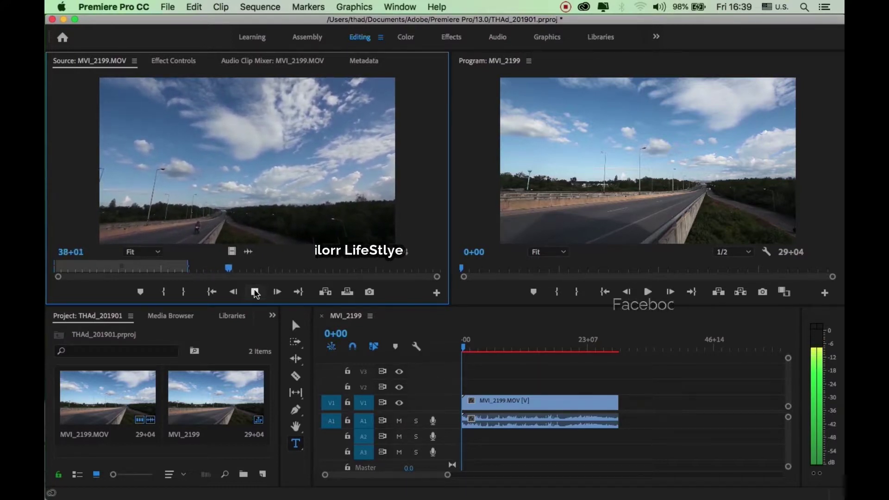
click(255, 293)
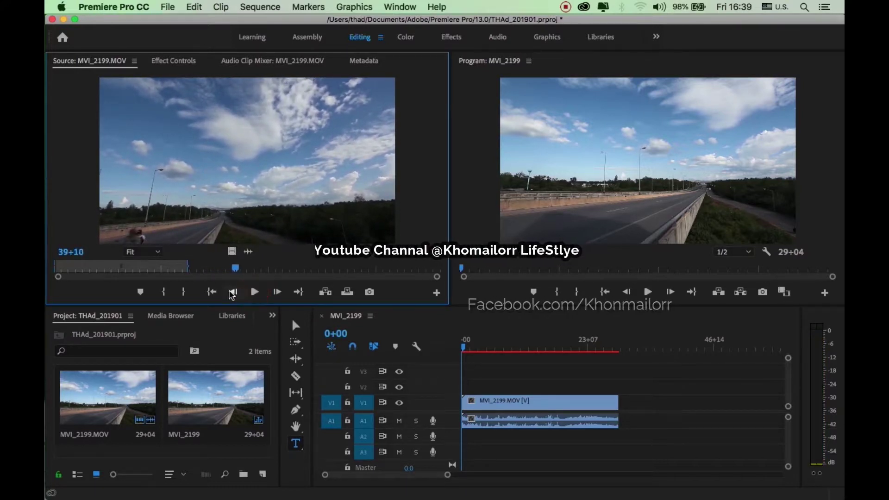
click(164, 292)
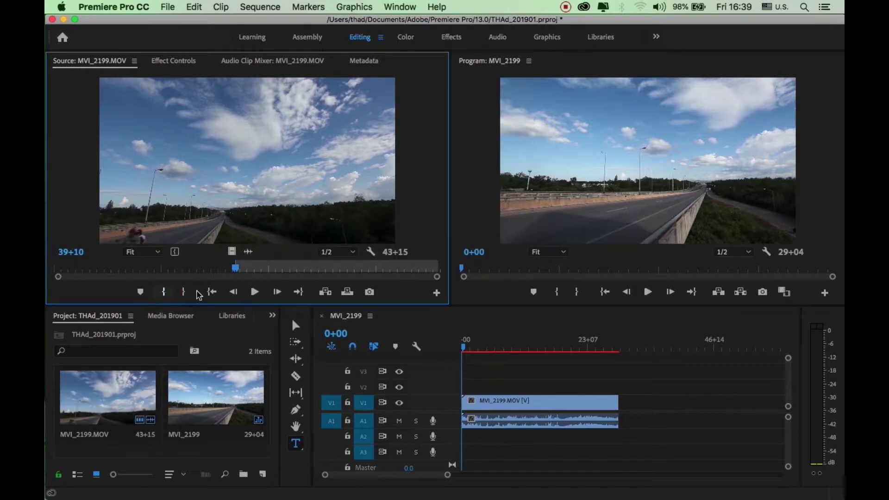
- Play on through the source clip, step back slightly and mark the Out point at 60+06
click(256, 292)
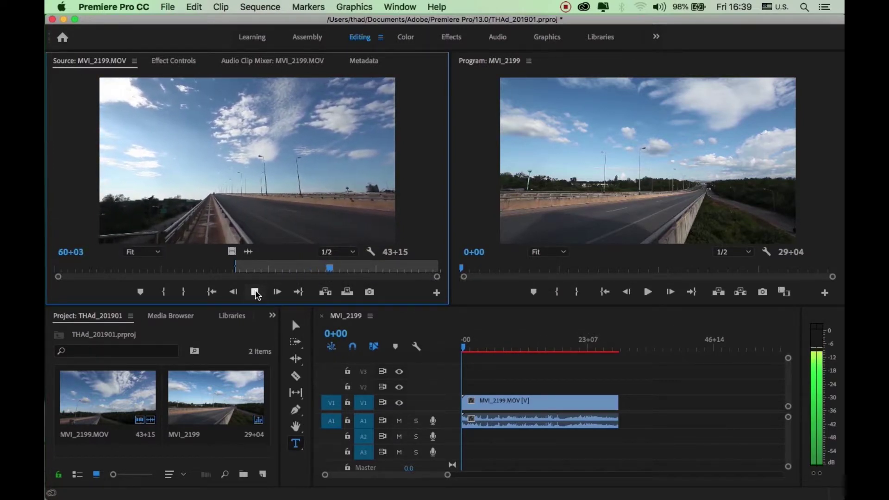
click(256, 292)
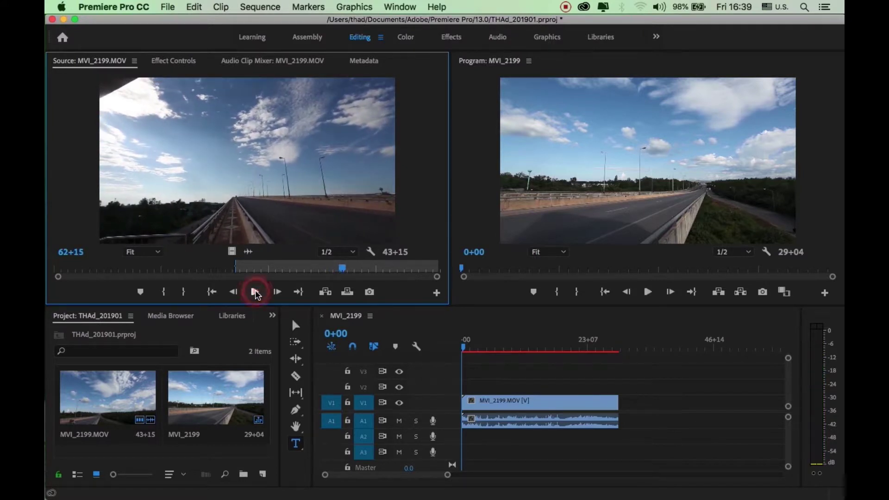
click(340, 268)
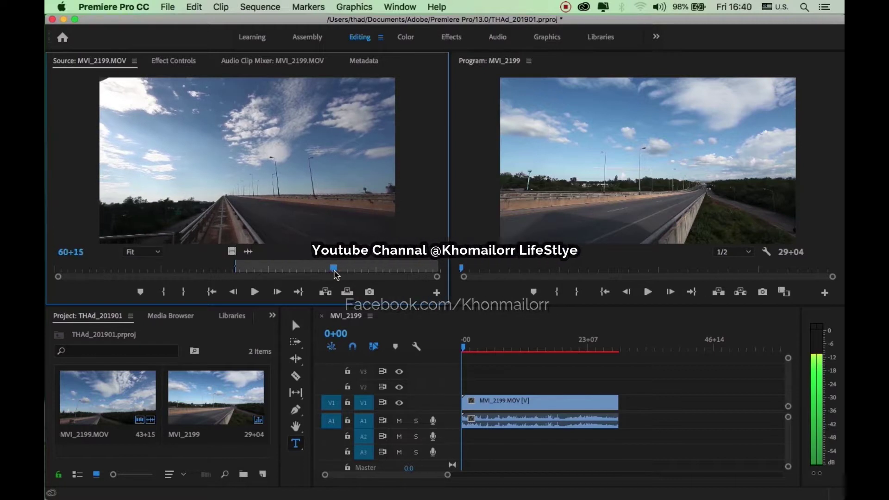
drag(341, 272, 330, 273)
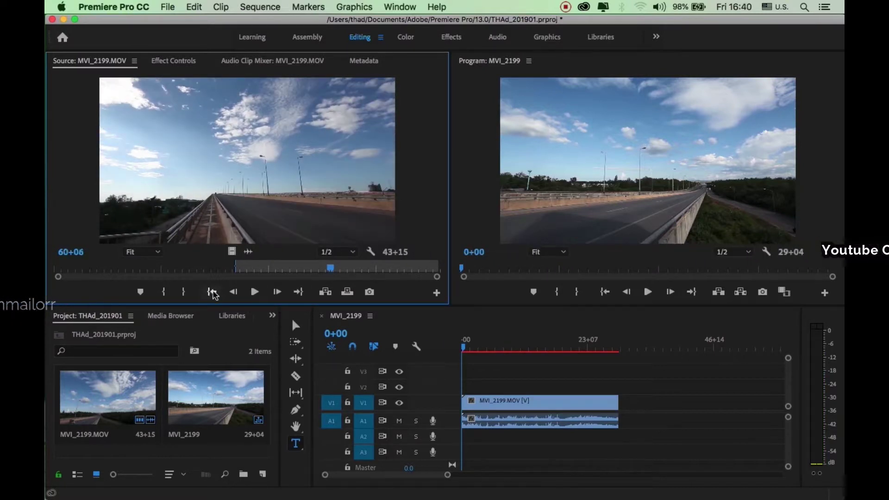
click(185, 292)
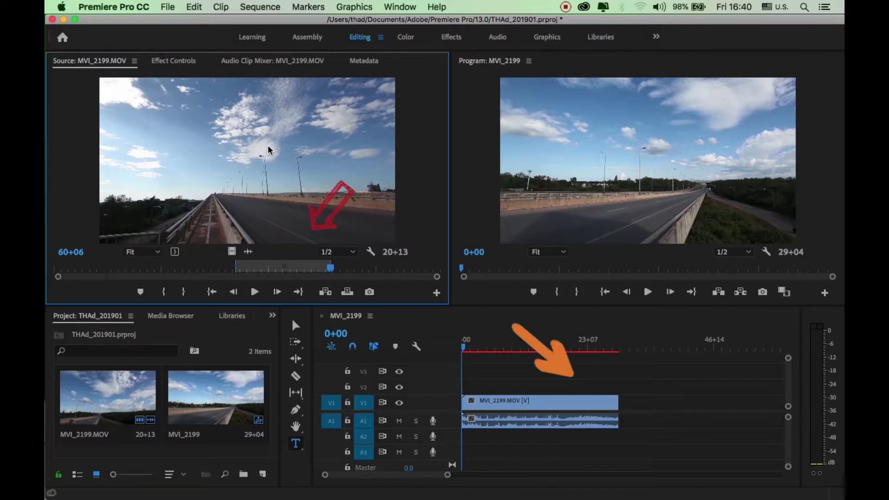
- Place the marked section on tracks V2 and A2, starting directly at the end of the first clip
mouse_move(267, 146)
mouse_down()
mouse_move(664, 407)
mouse_move(660, 388)
mouse_move(655, 407)
mouse_move(662, 386)
mouse_move(682, 398)
mouse_up()
click(665, 405)
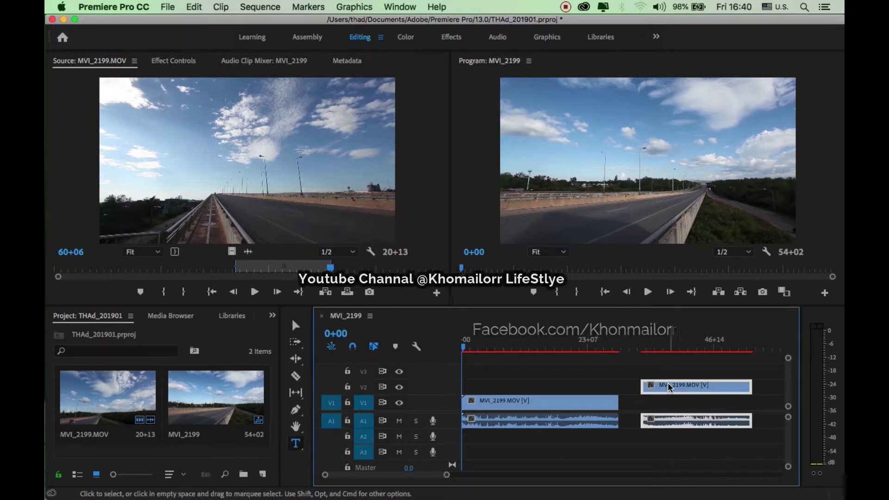
drag(670, 388, 644, 438)
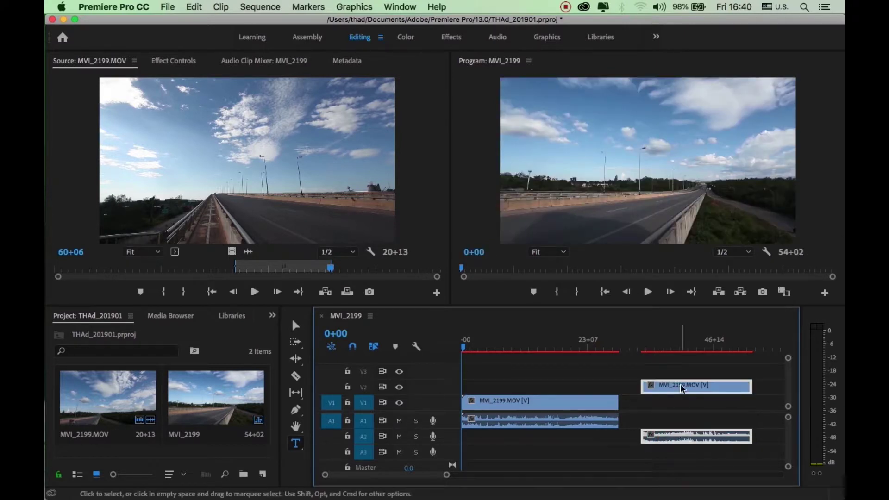
drag(683, 388, 672, 397)
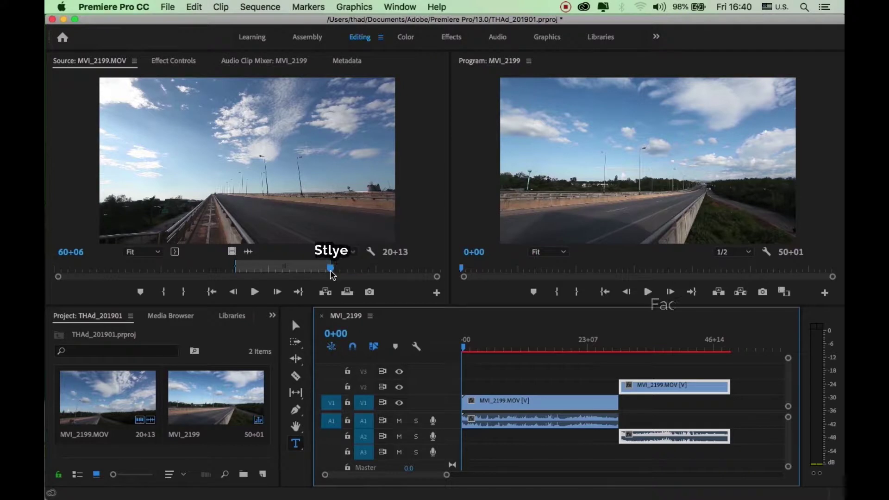
- Try an In point at 66+11, play further through the source clip and mark the In point at 74+04 instead
drag(331, 274, 360, 274)
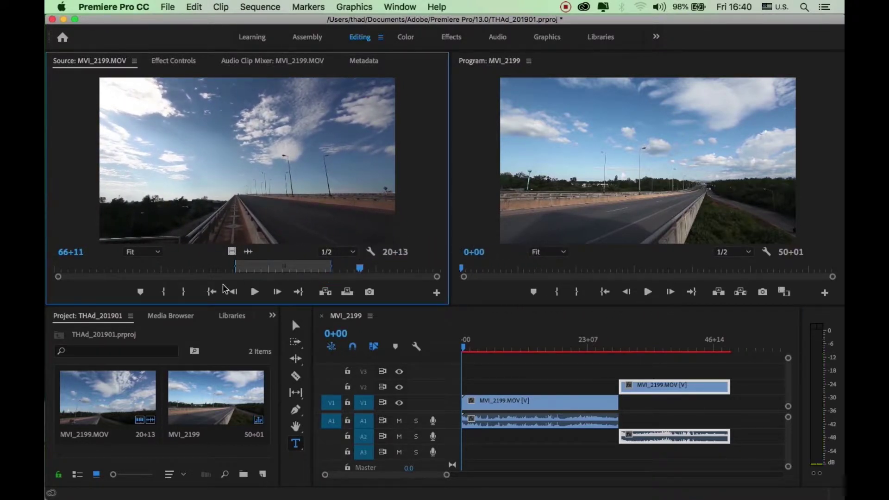
click(164, 292)
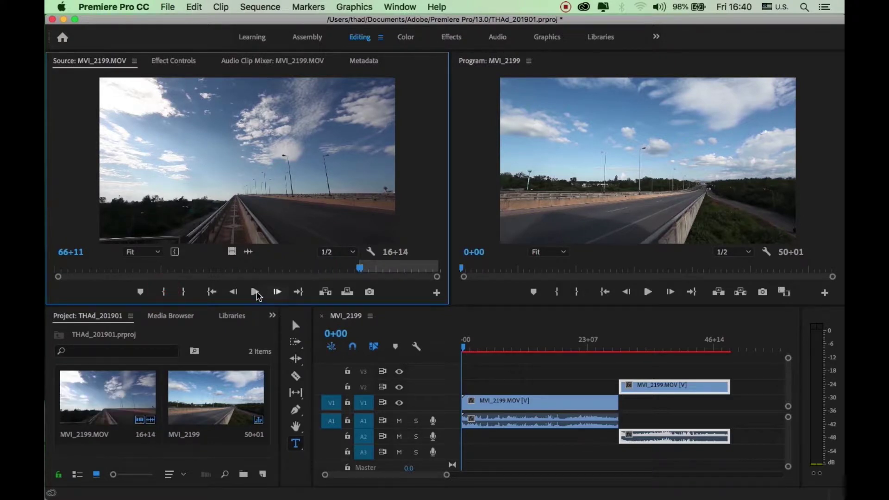
click(255, 292)
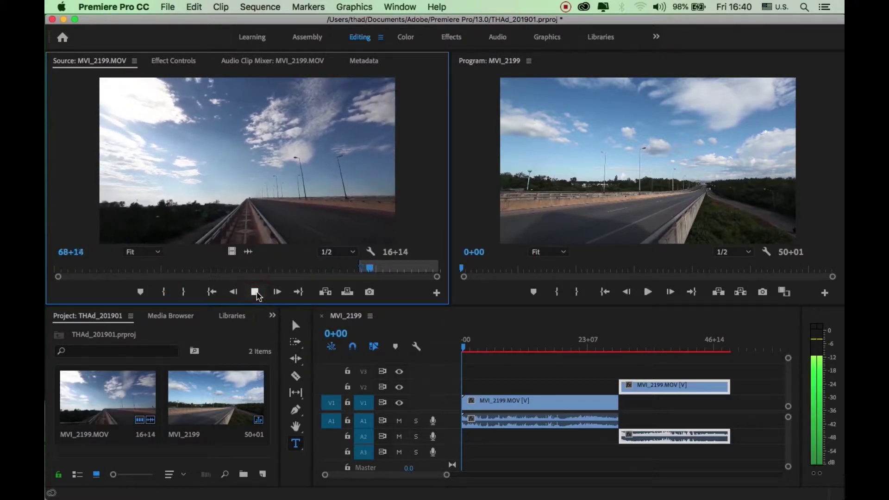
click(255, 293)
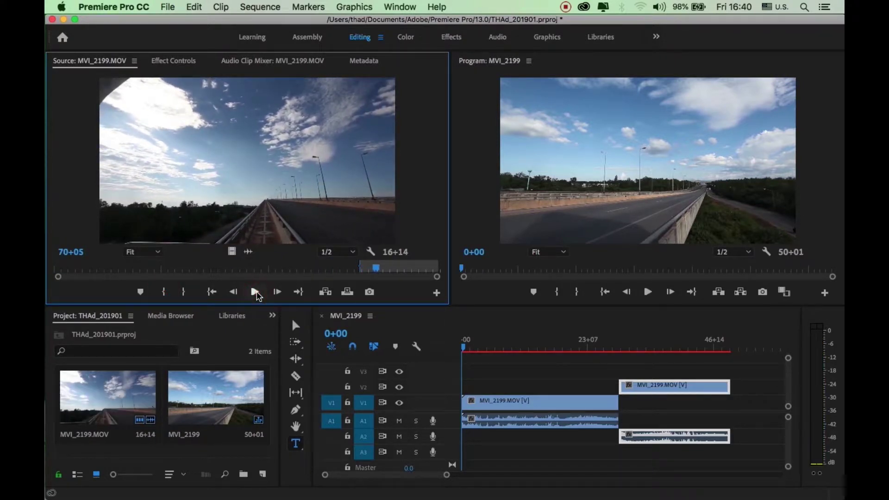
click(256, 292)
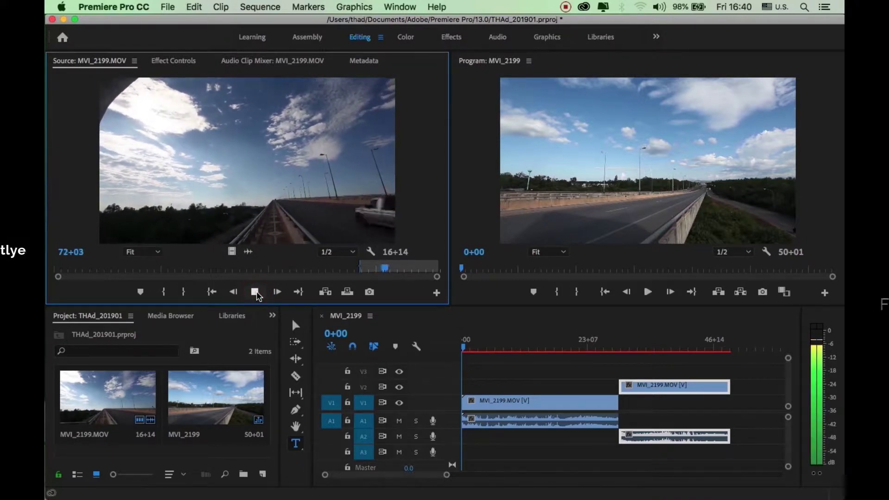
click(255, 293)
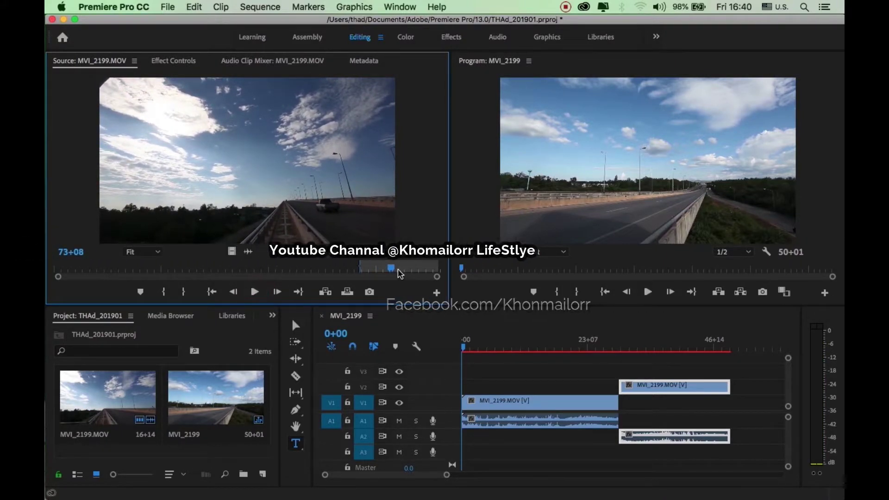
click(256, 292)
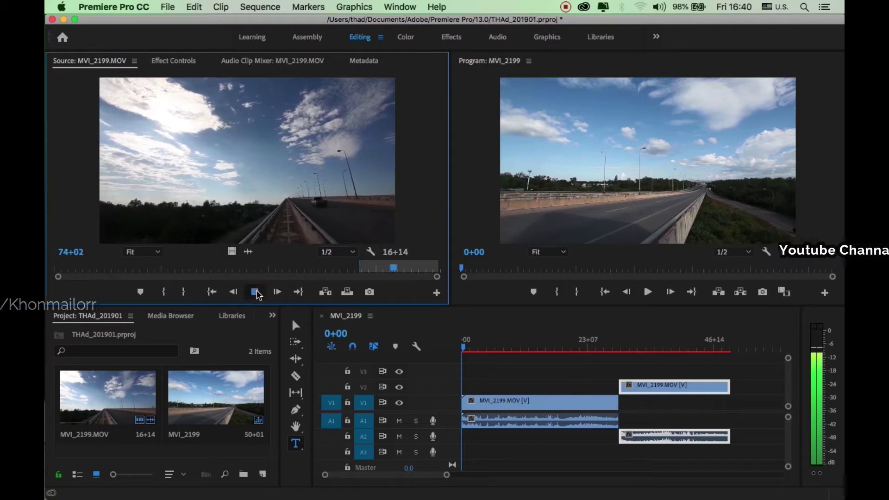
click(256, 292)
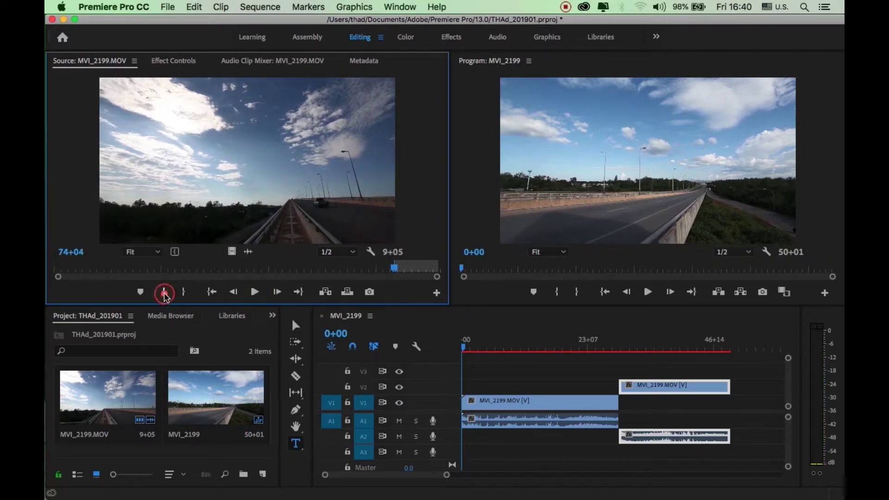
- Play the source clip to its end and place this last section on V1 and A1 directly after the second clip
click(255, 293)
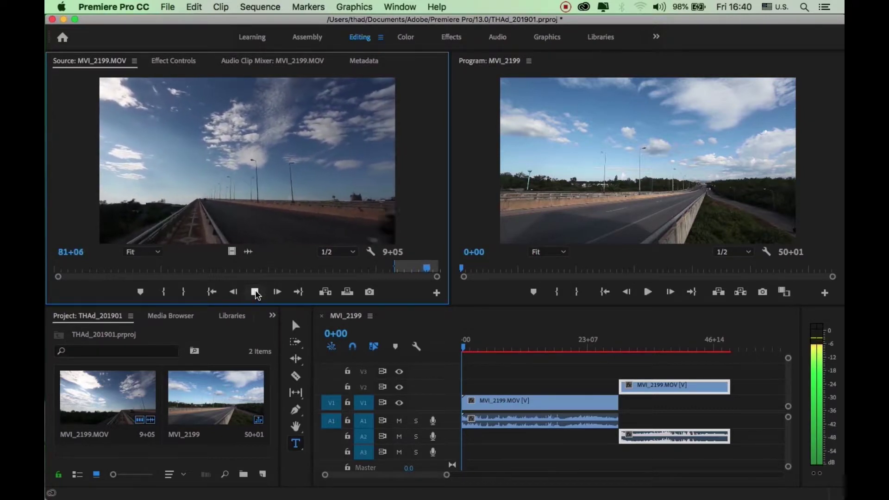
click(255, 291)
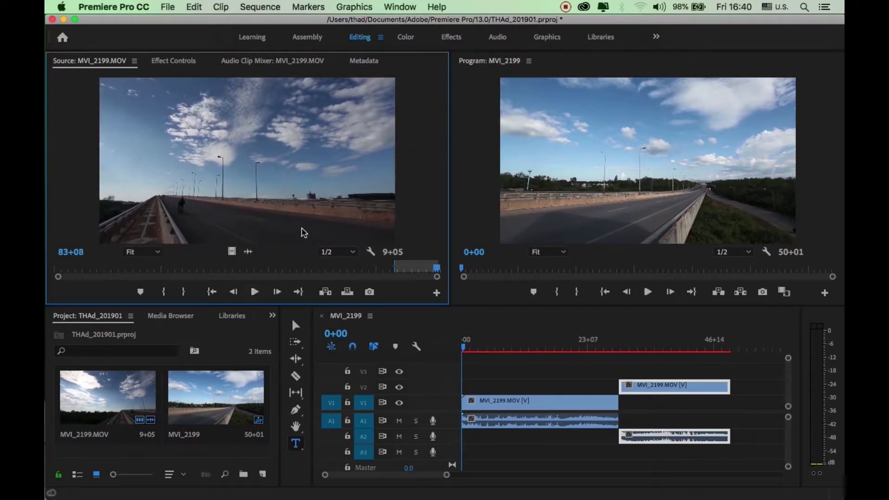
drag(274, 168, 737, 405)
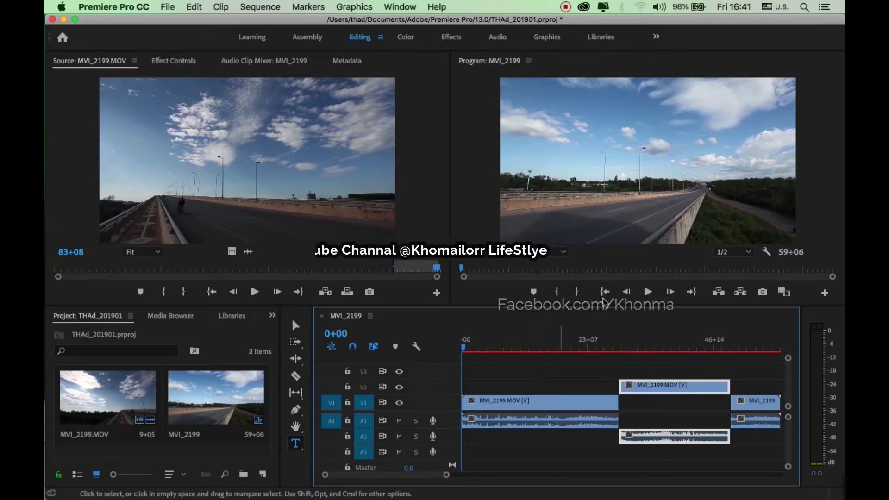
- Play the assembled sequence from the beginning through all three sections to review it
click(647, 293)
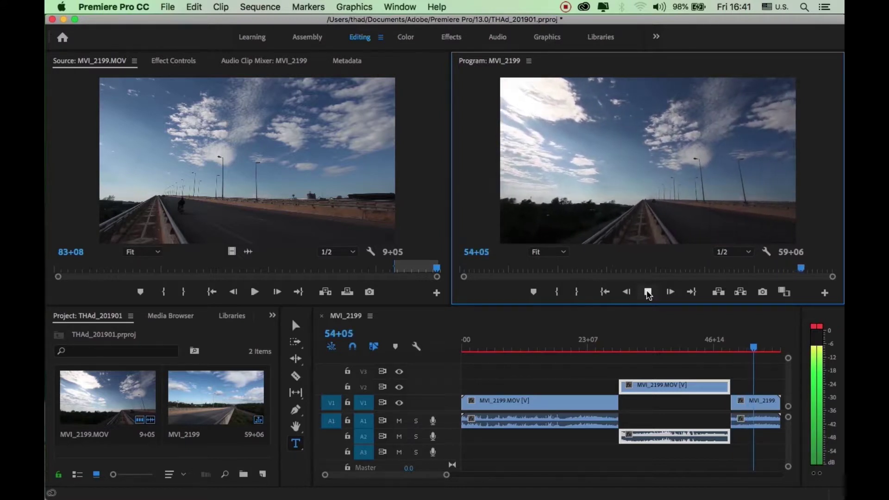
click(648, 293)
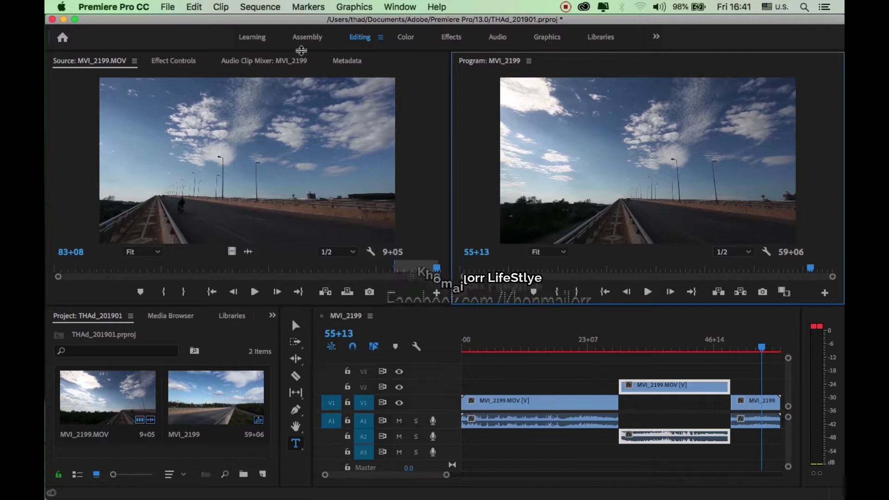
- Play the sequence from its start and lower the first clip's Audio 1 volume to -6.7 dB in the Audio Clip Mixer
click(381, 37)
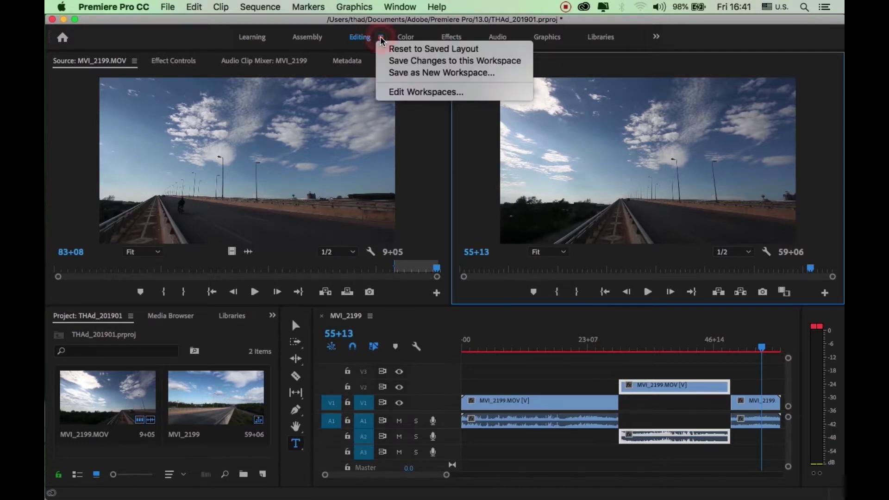
click(249, 66)
click(249, 67)
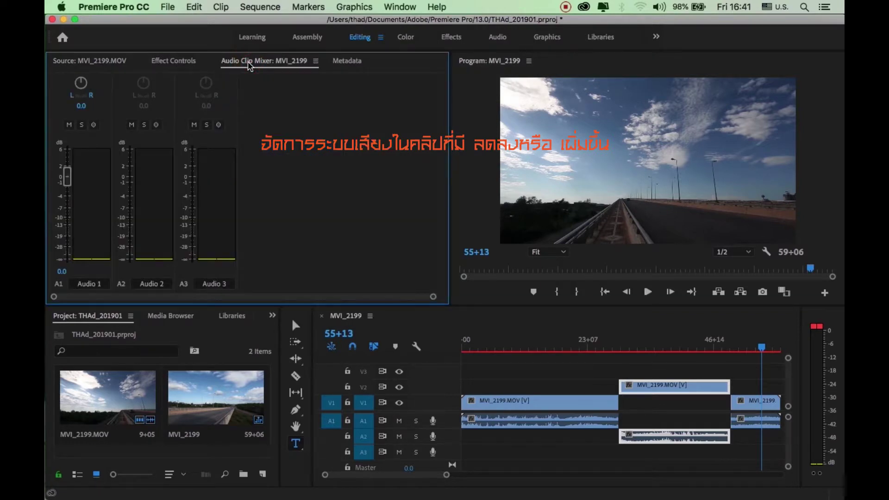
drag(762, 350, 454, 377)
click(648, 291)
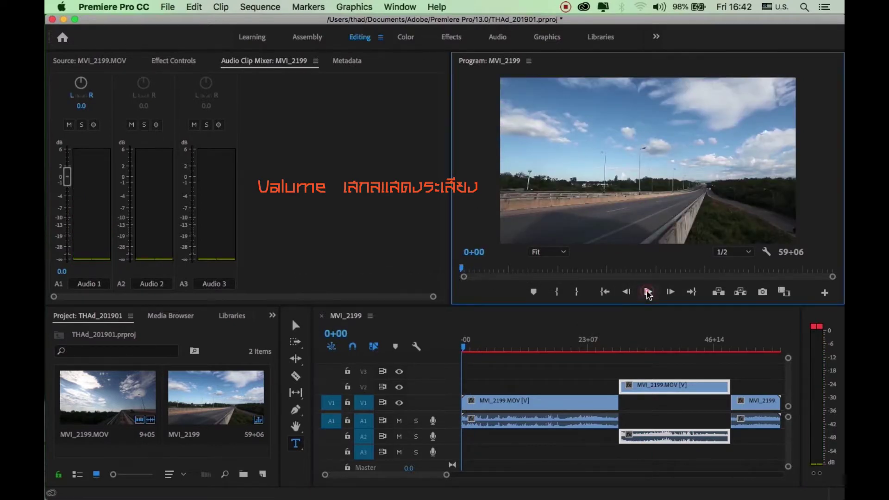
drag(69, 177, 67, 212)
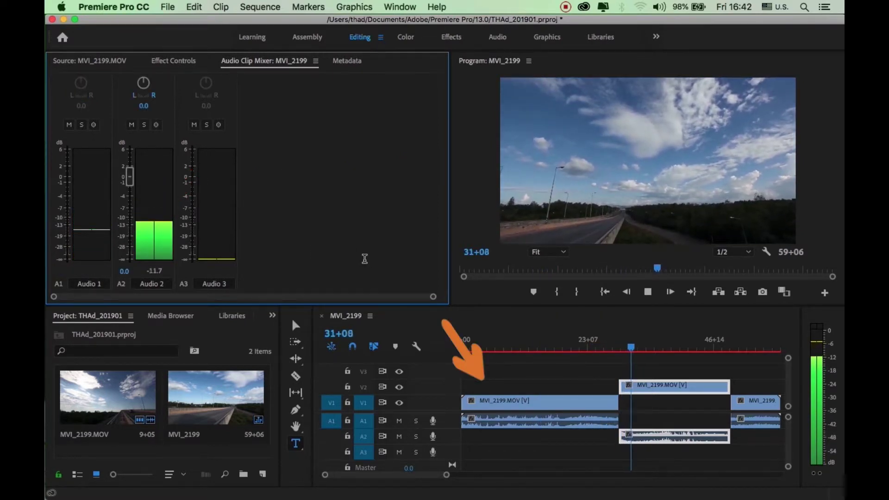
click(648, 293)
- Move the playhead to 29+00, open the second clip in the Source monitor and lower its Audio 2 volume to about -7.2 dB
drag(654, 350, 617, 361)
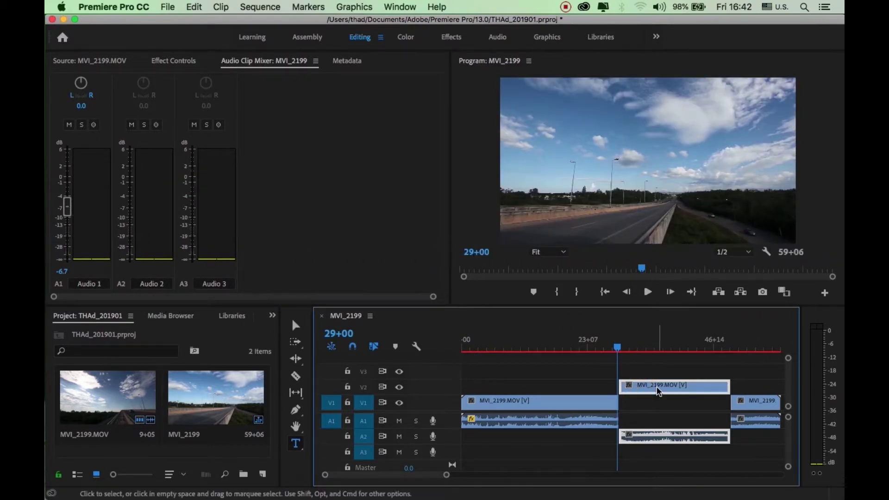
double_click(654, 391)
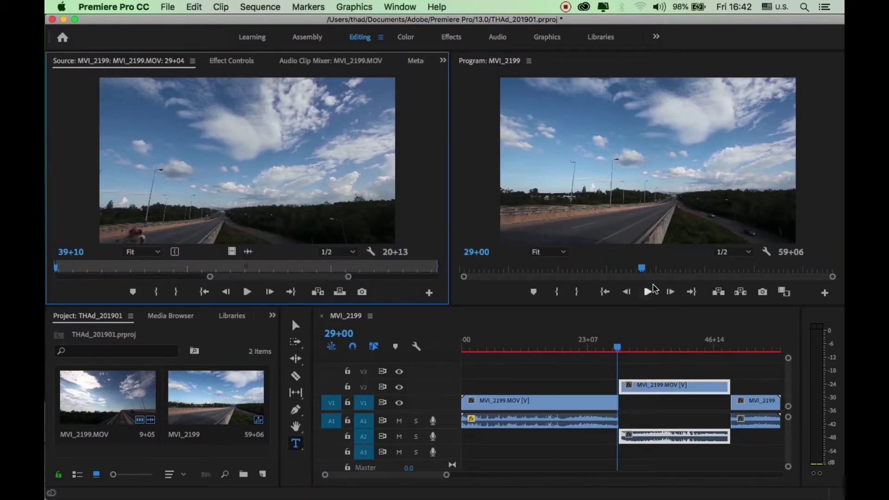
click(292, 63)
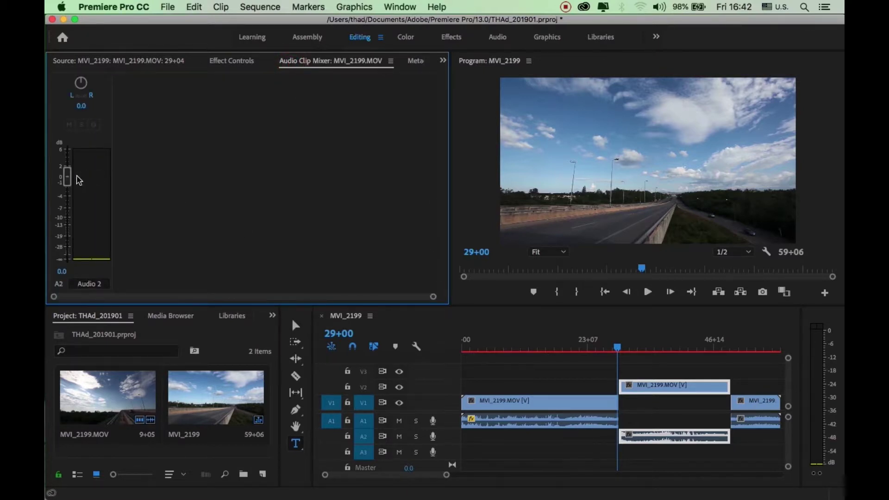
drag(68, 180, 69, 203)
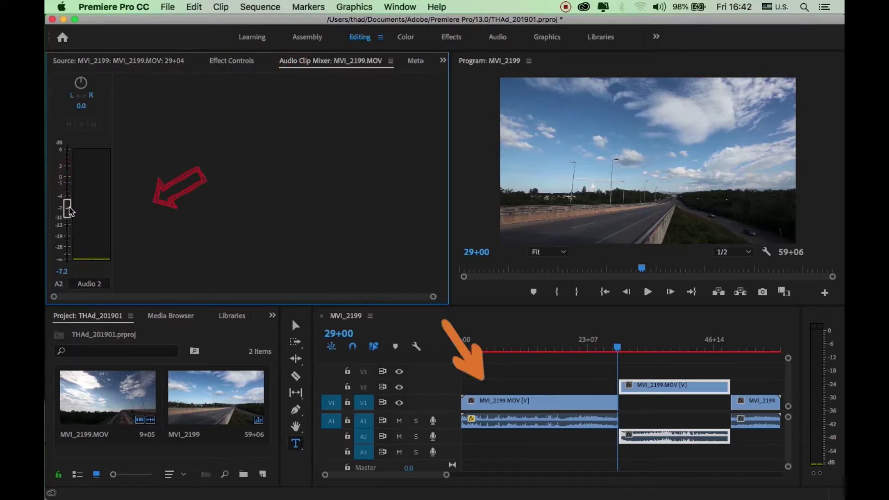
- Open the third clip from the timeline and lower its Audio 1 volume to -7.1 dB in the Audio Clip Mixer
click(755, 400)
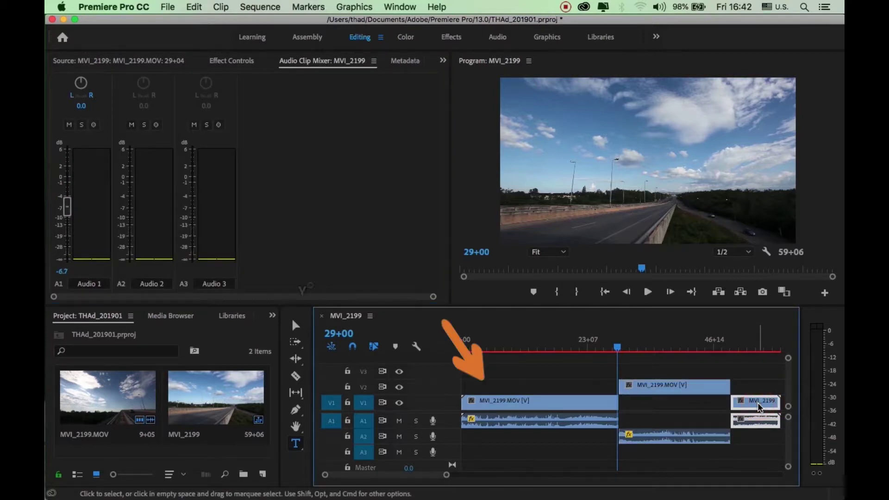
double_click(758, 401)
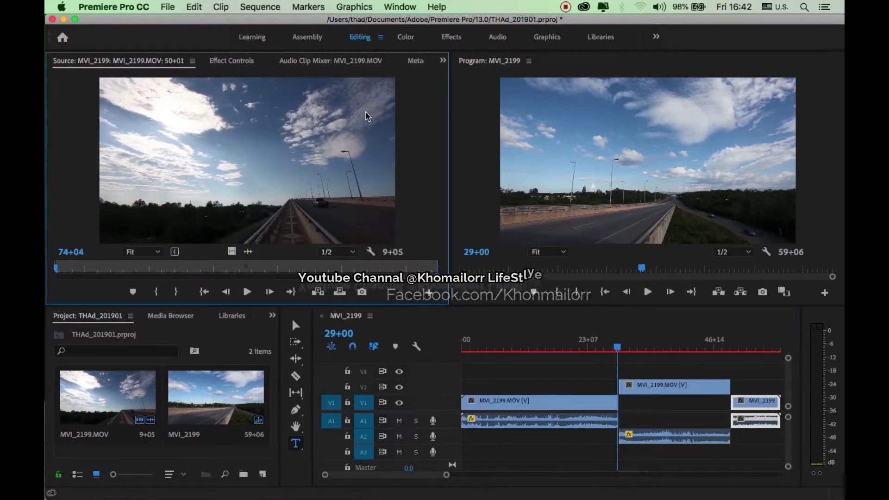
click(293, 61)
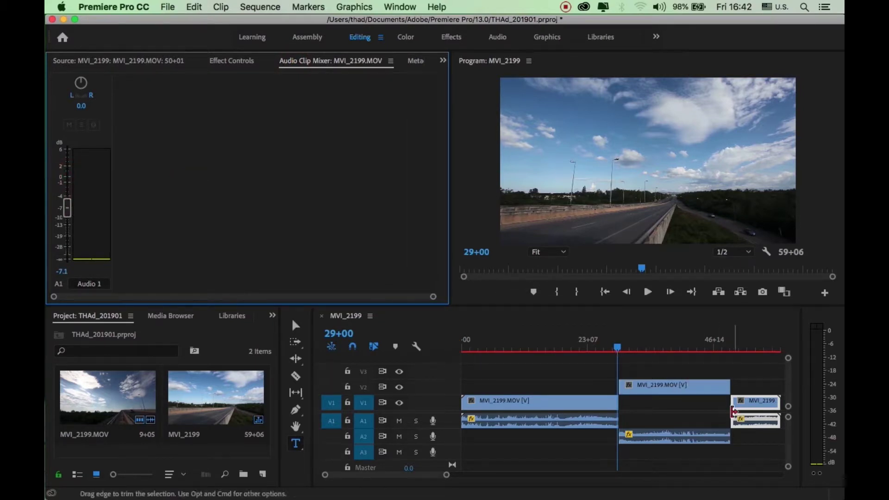
- Select the first clip, return the playhead to 0+00 and play the sequence through to check the adjusted audio levels
click(702, 388)
click(585, 399)
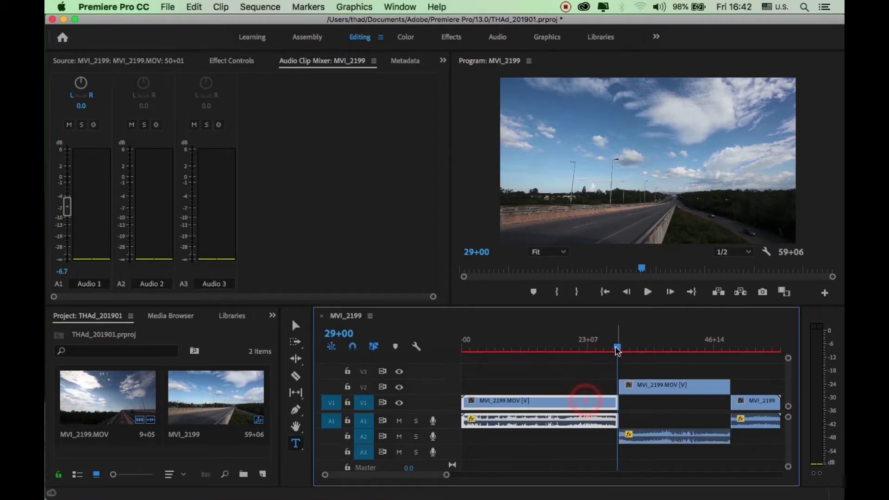
drag(615, 347, 523, 347)
key(Home)
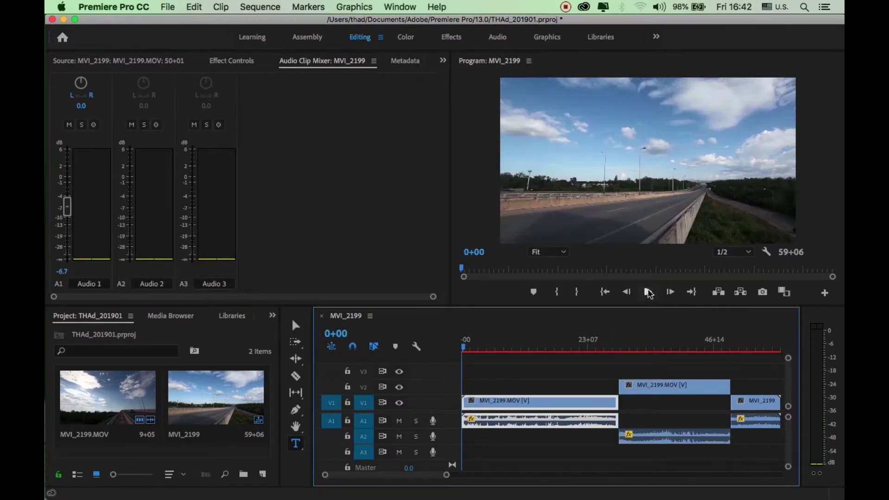
click(647, 292)
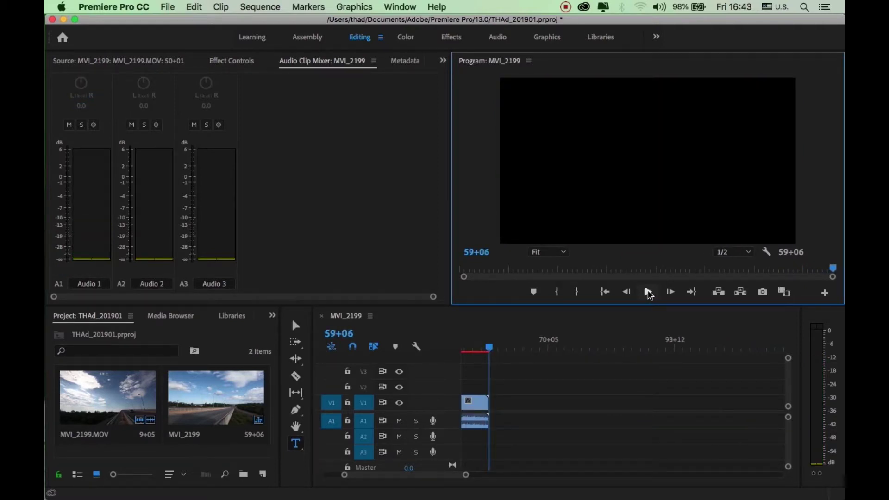
click(649, 293)
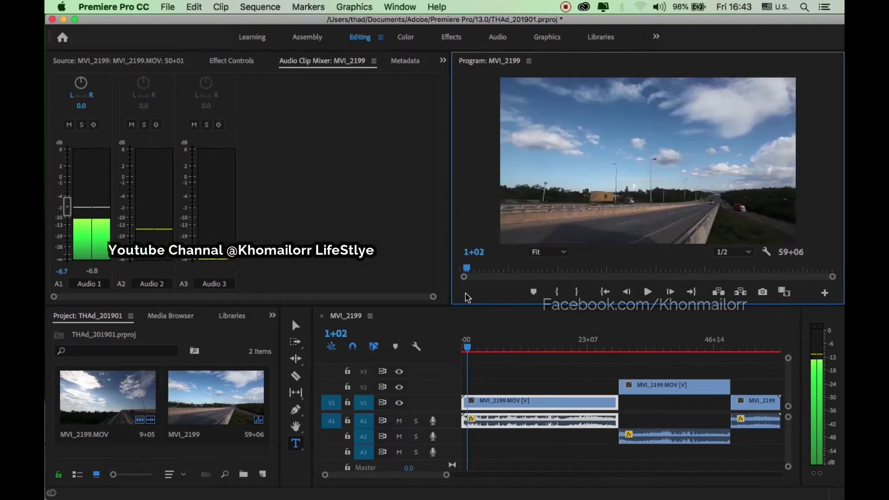
- Move the second clip onto tracks V1 and A1 between the first and third clips, and play the sequence to check it
click(646, 387)
drag(646, 386, 656, 429)
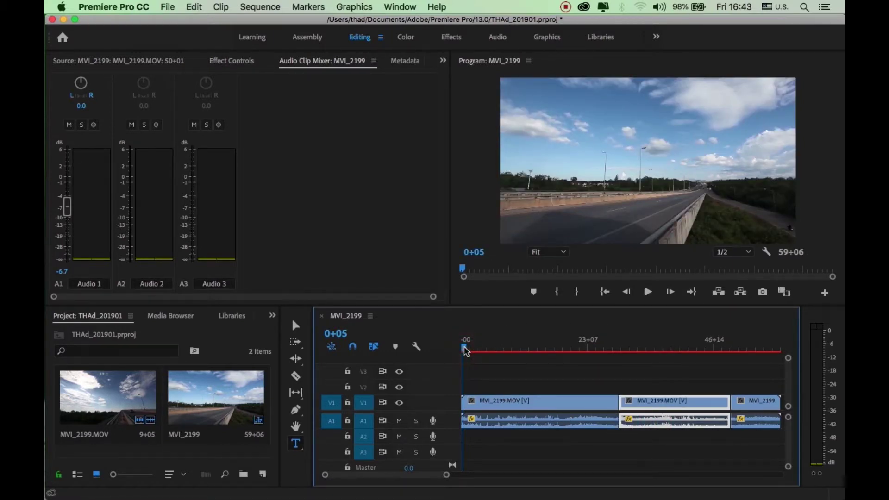
click(650, 295)
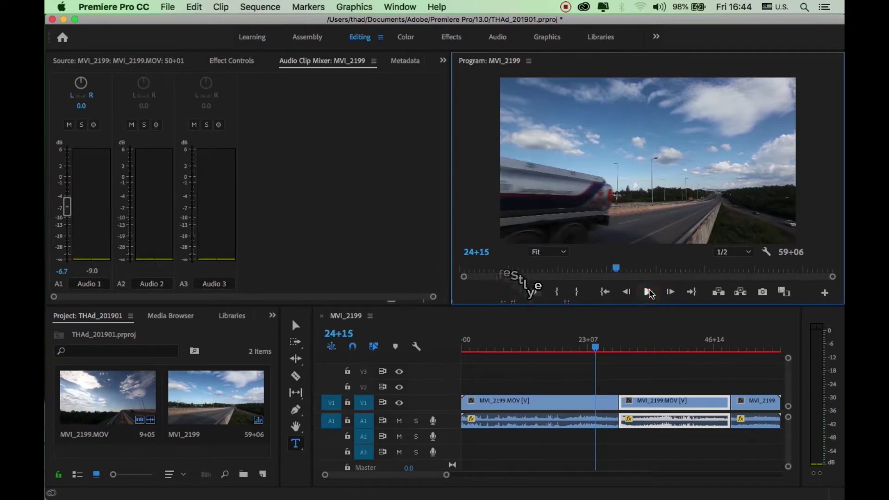
click(649, 292)
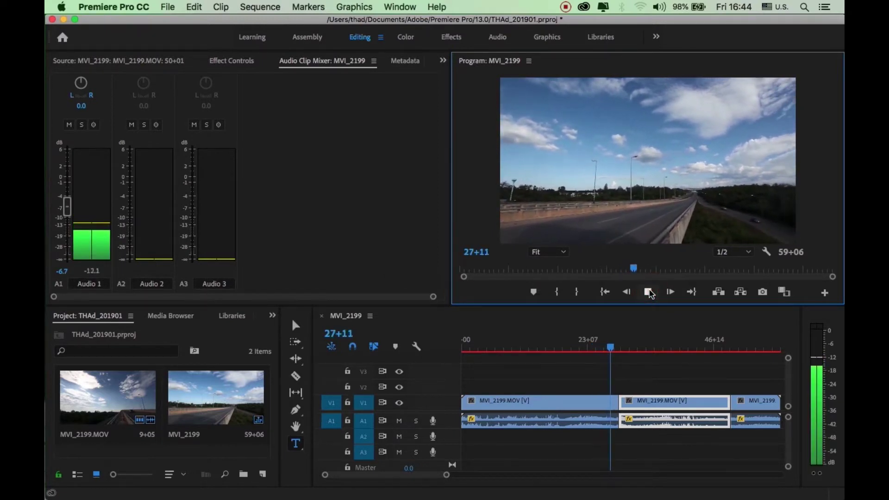
click(649, 293)
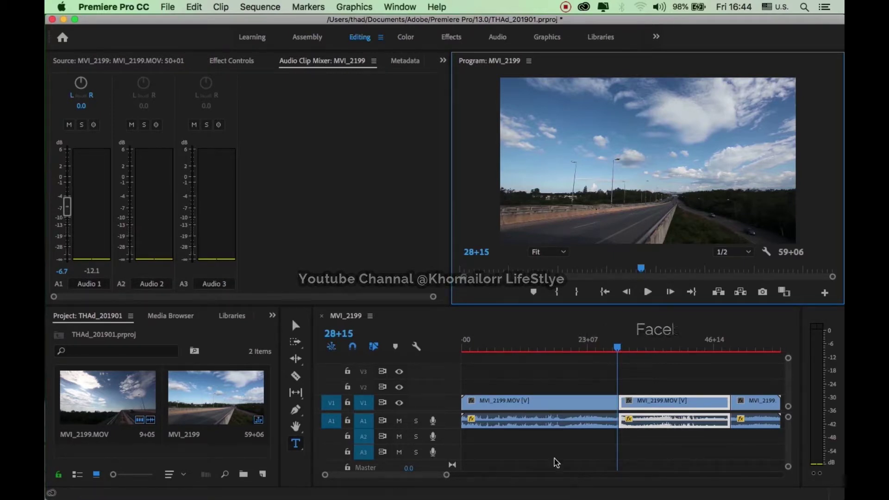
- Unlink the first clip's video from its audio in the timeline
right_click(525, 418)
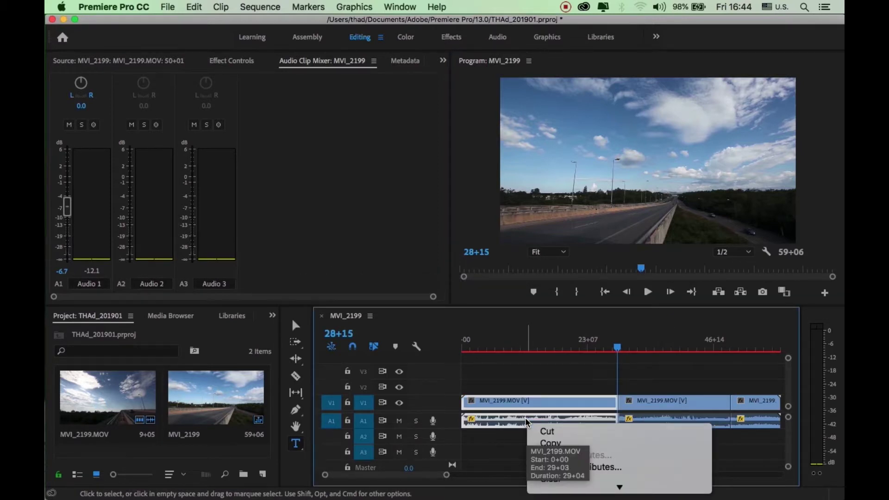
click(481, 417)
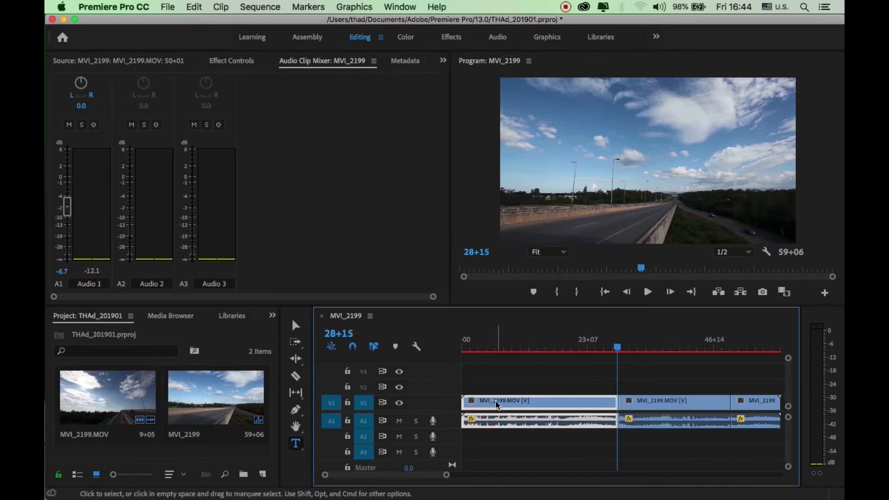
right_click(495, 401)
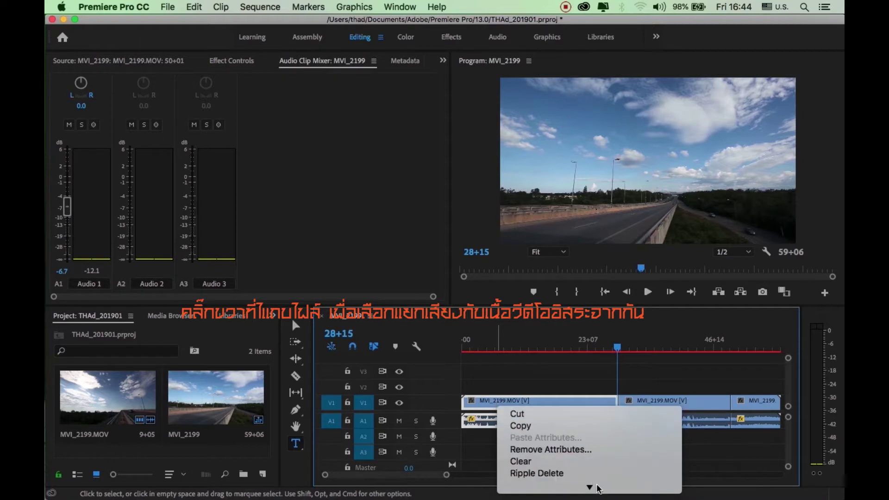
mouse_move(602, 494)
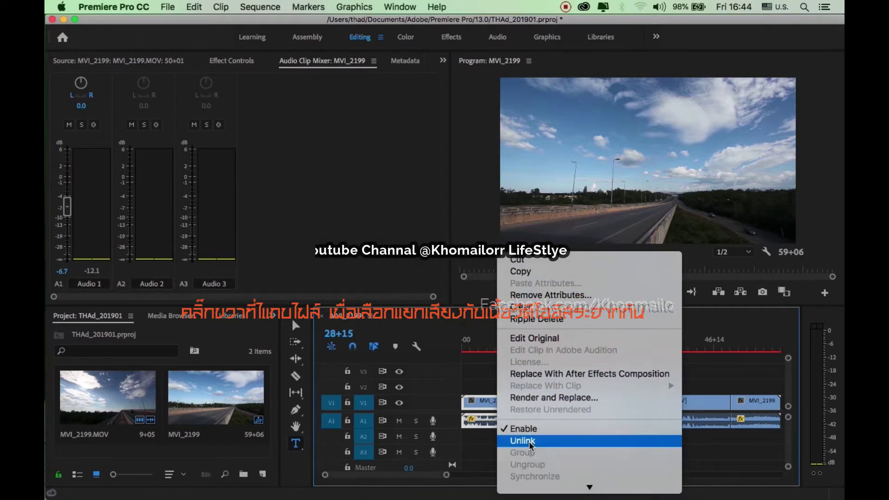
click(528, 441)
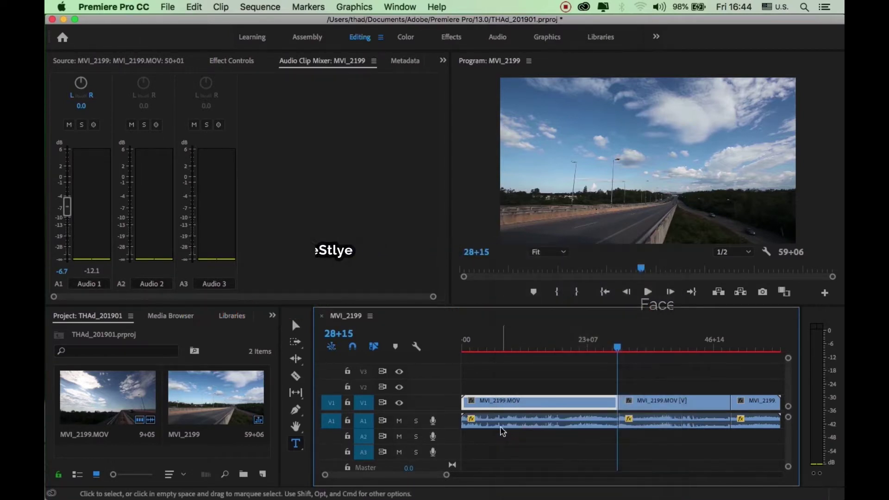
click(584, 426)
- Open the second clip in the Source monitor and unlink its video from its audio
double_click(659, 406)
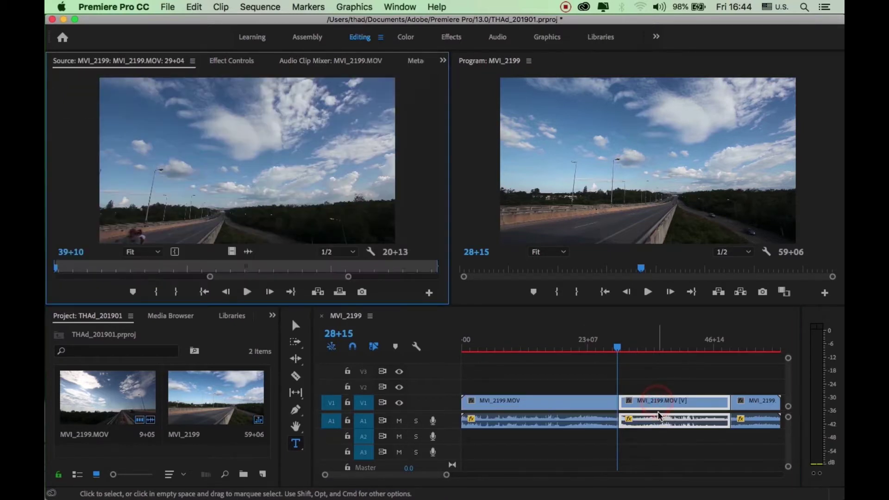
right_click(475, 402)
mouse_move(567, 486)
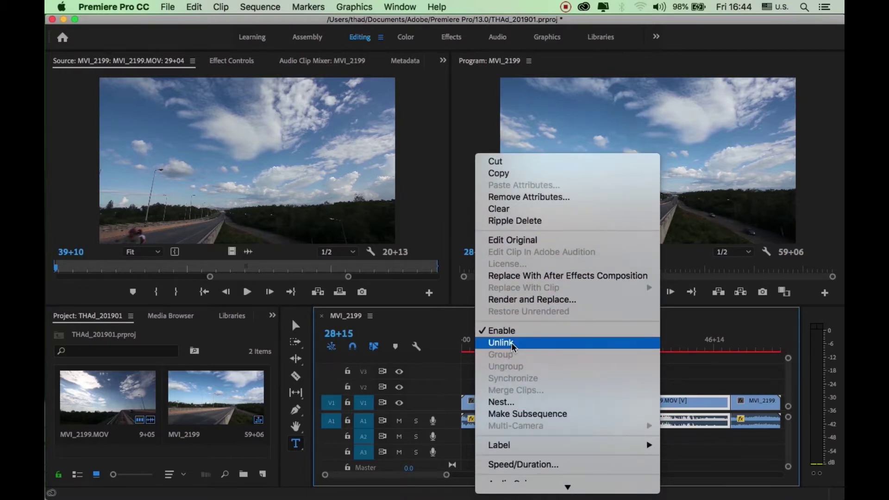
click(507, 343)
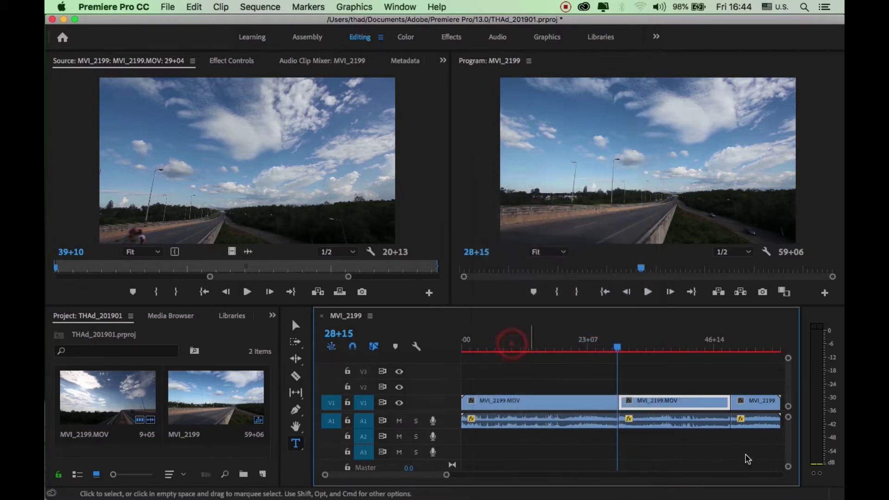
- Unlink the third clip's video from its audio in the timeline
right_click(755, 403)
mouse_move(667, 490)
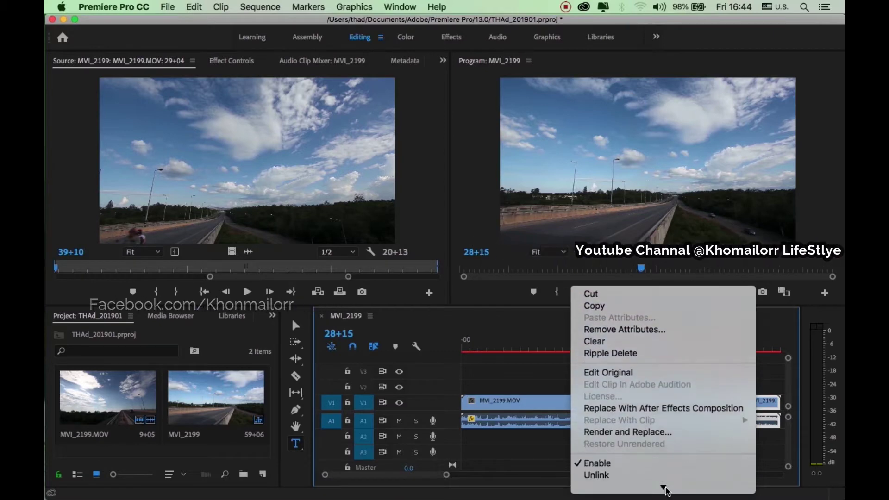
click(612, 379)
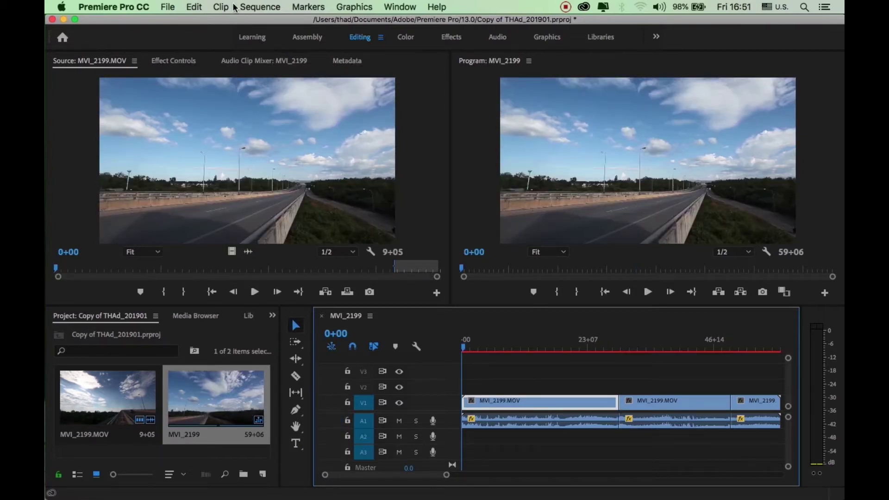
- Open the media export settings for the MVI_2199 sequence, review the available formats and keep HEVC (H.265)
click(171, 8)
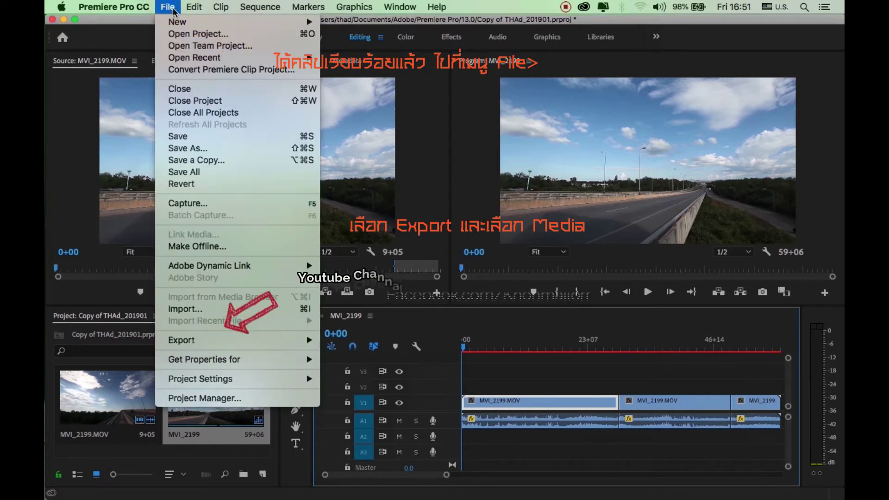
mouse_move(215, 342)
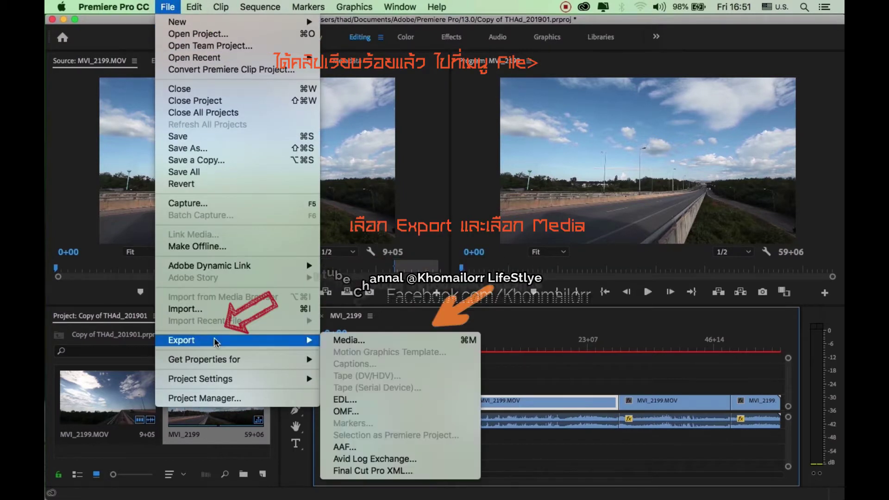
click(349, 340)
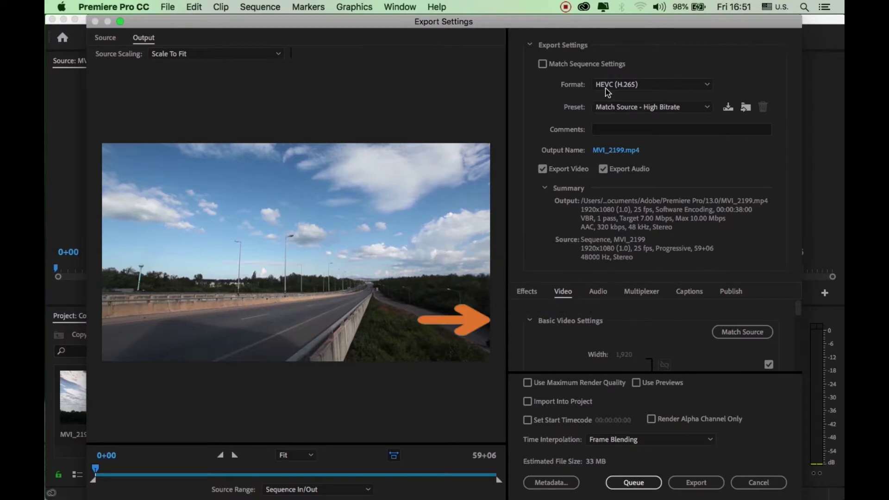
click(707, 86)
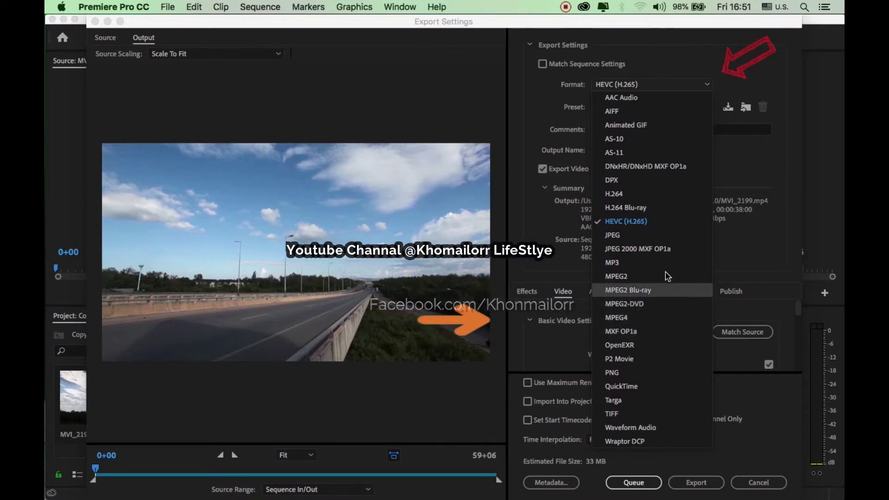
click(774, 161)
- Choose the HD 1080p export preset and match the basic video settings to the source
click(709, 109)
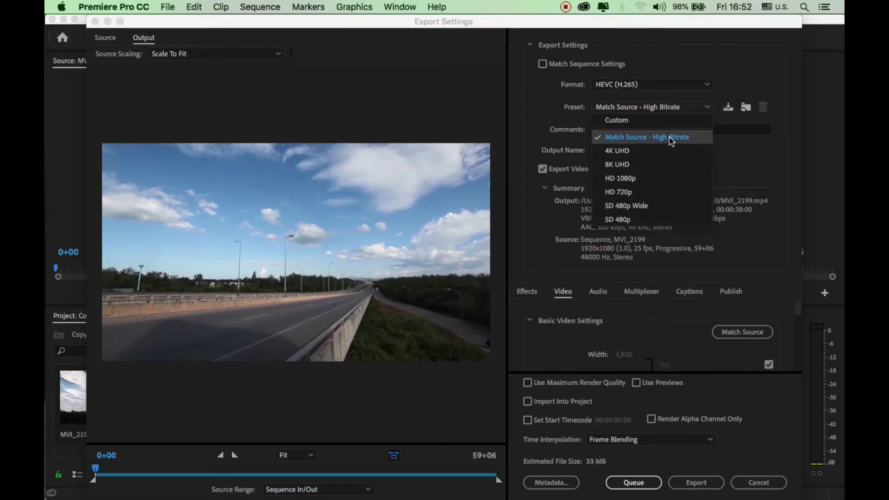
click(622, 176)
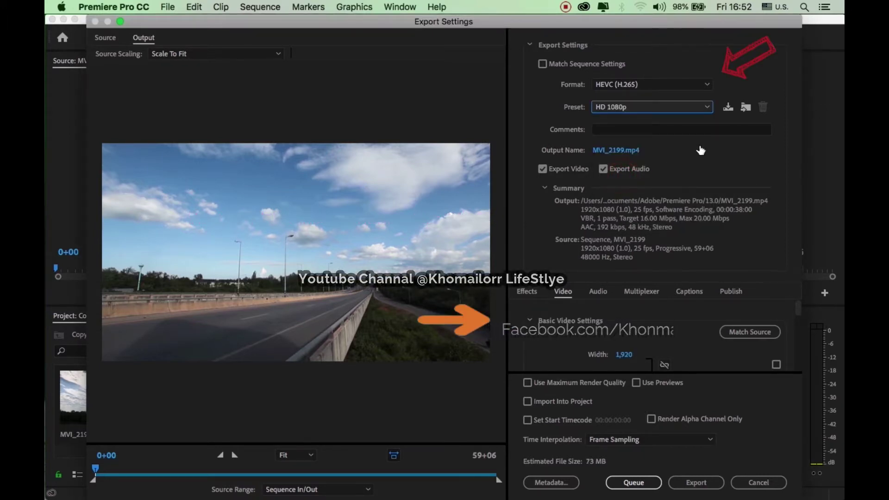
click(759, 334)
scroll(700, 342, down, 2)
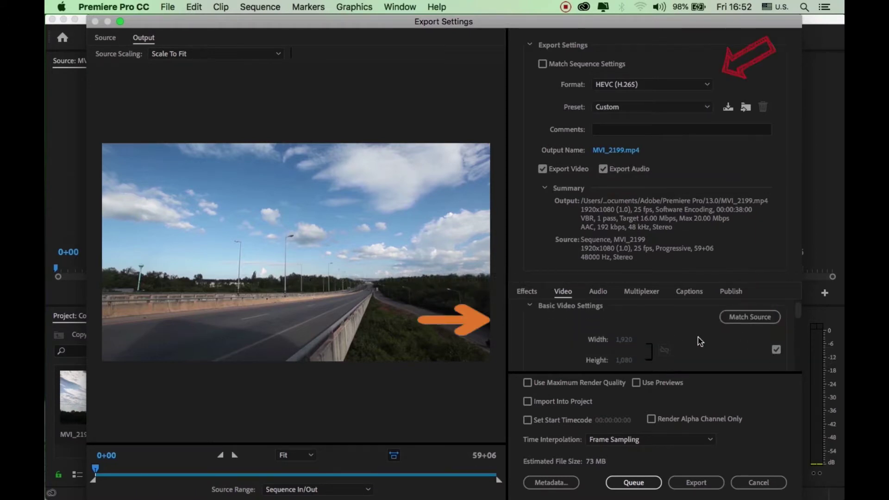
click(746, 311)
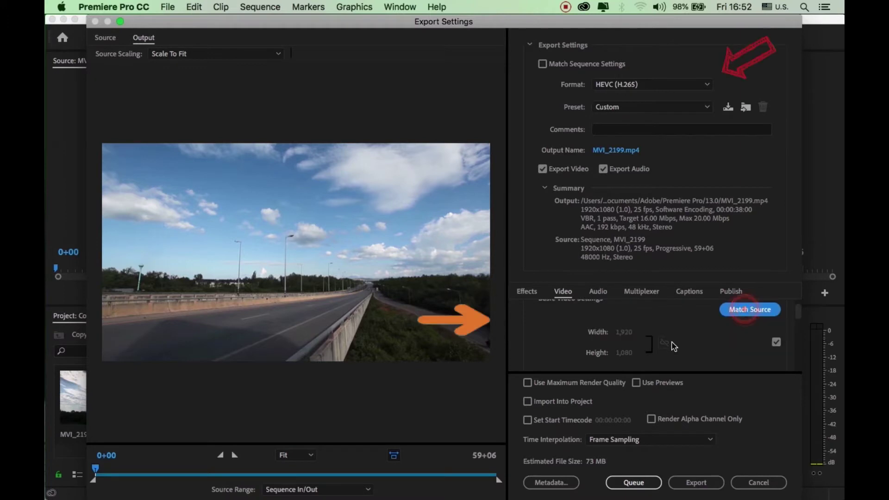
- Release the export frame rate from matching the source and set it to 30 fps
click(683, 338)
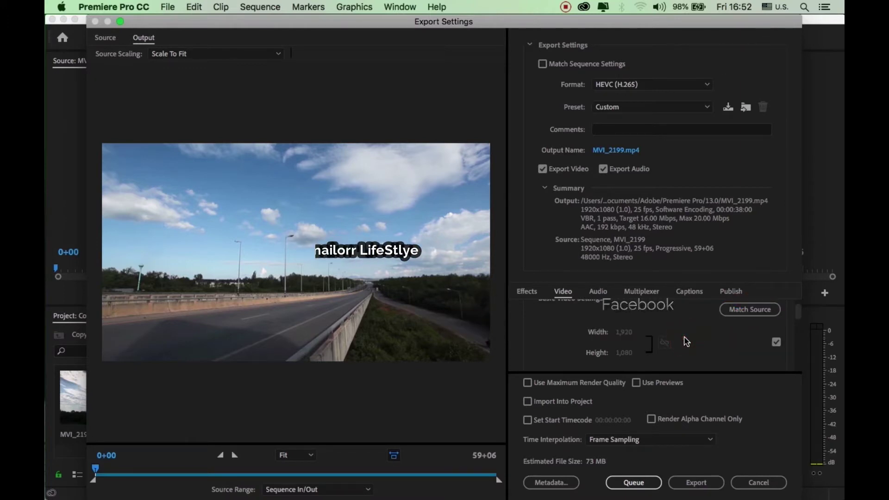
scroll(686, 341, down, 2)
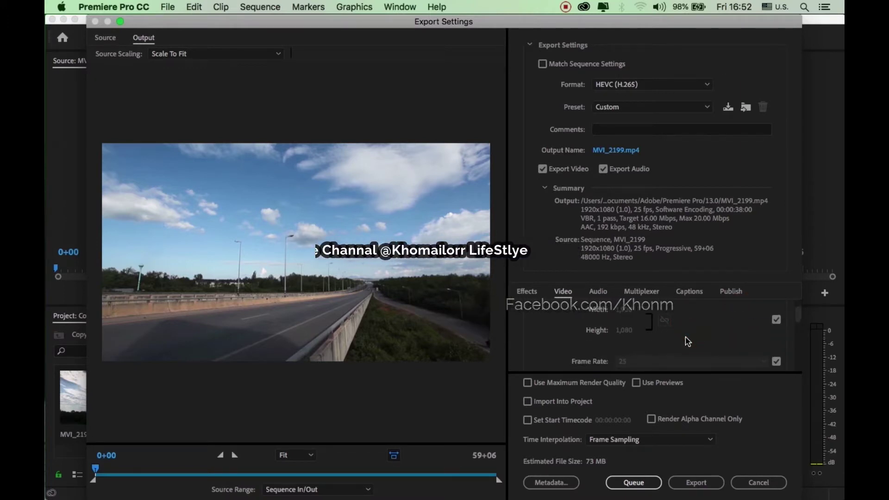
scroll(690, 342, down, 1)
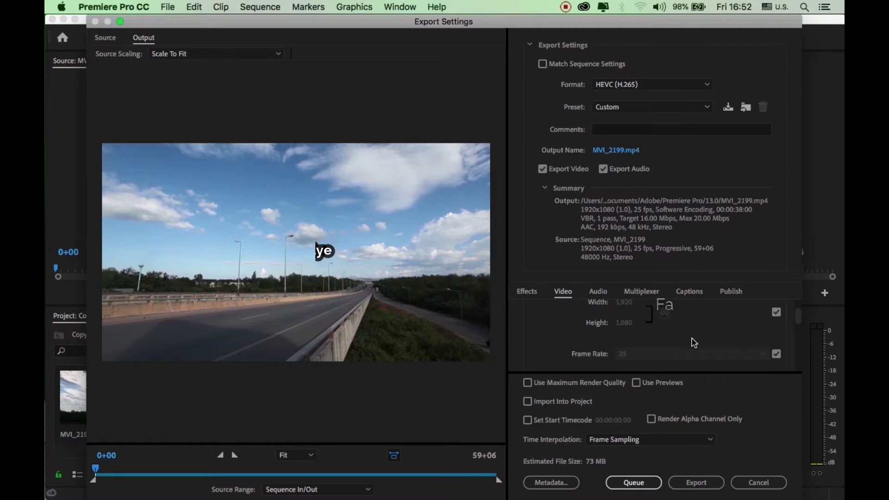
click(776, 354)
click(754, 355)
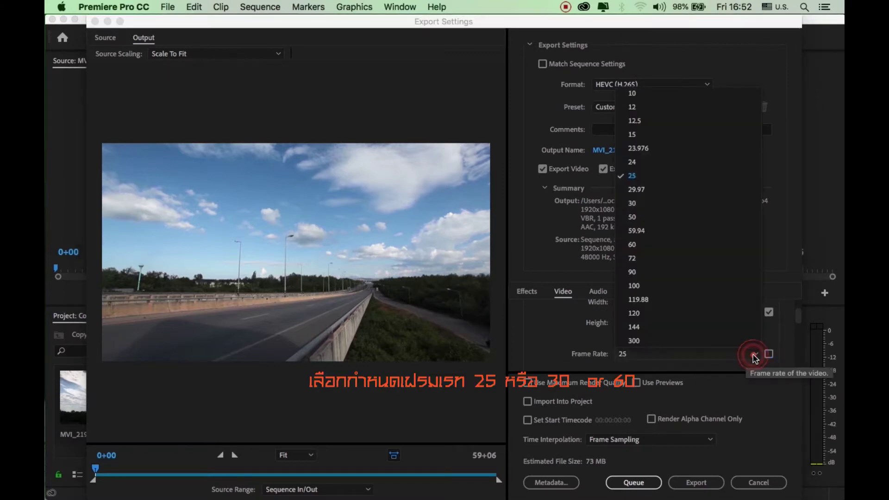
click(639, 204)
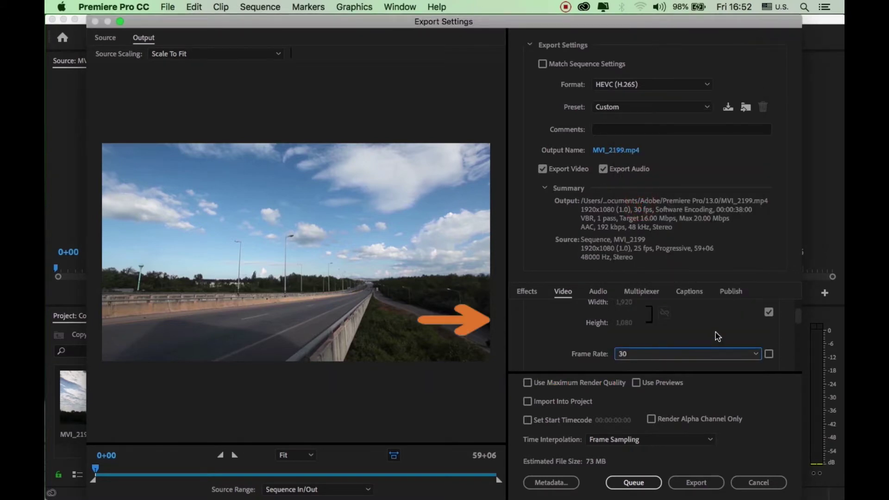
- Change the export frame rate to 50 fps and expand the Encoding Settings to review the remaining video options
scroll(717, 334, down, 3)
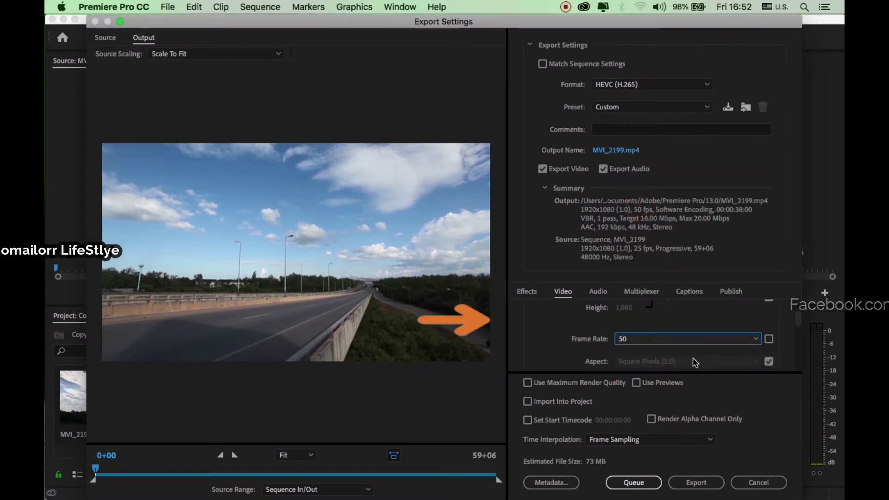
scroll(716, 332, down, 6)
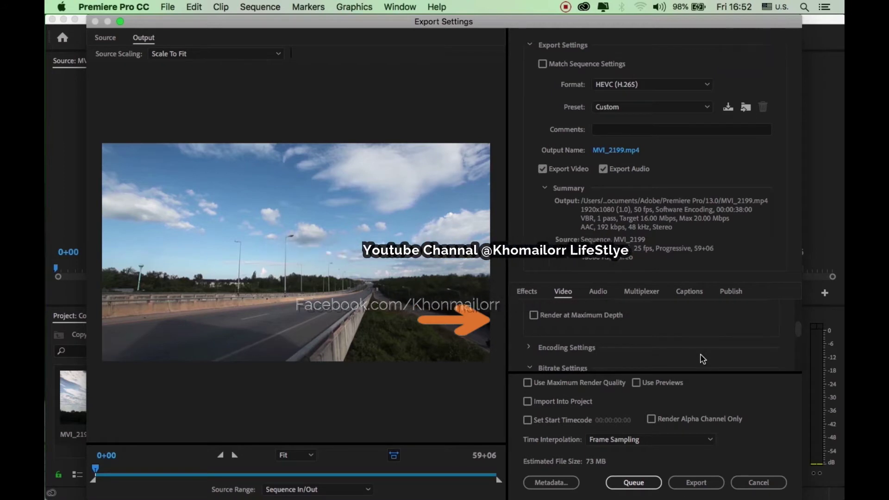
scroll(700, 360, down, 1)
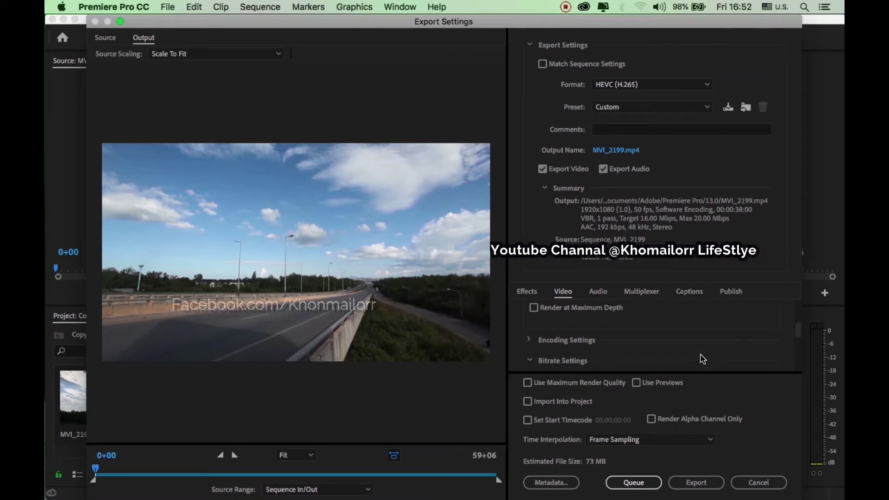
click(529, 340)
scroll(673, 343, down, 3)
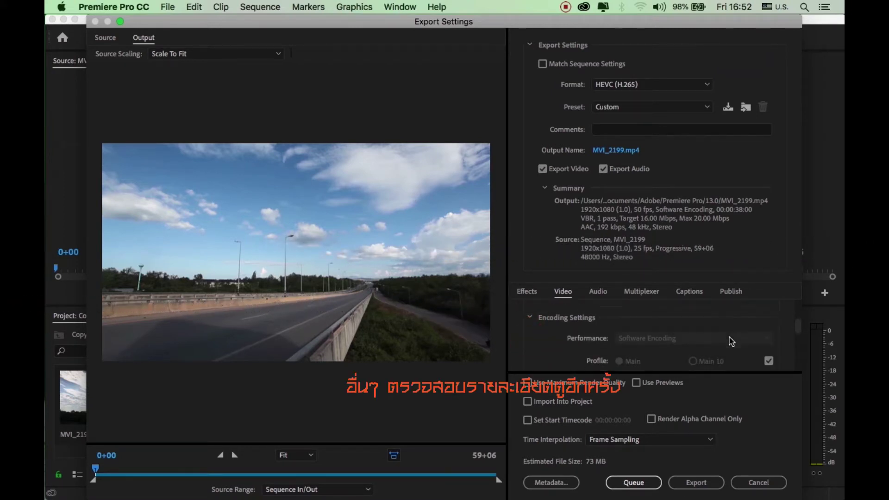
- Review the remaining HEVC video export options, from the encoding profile, level and tier through the bitrate, quality and advanced settings
scroll(758, 331, down, 1)
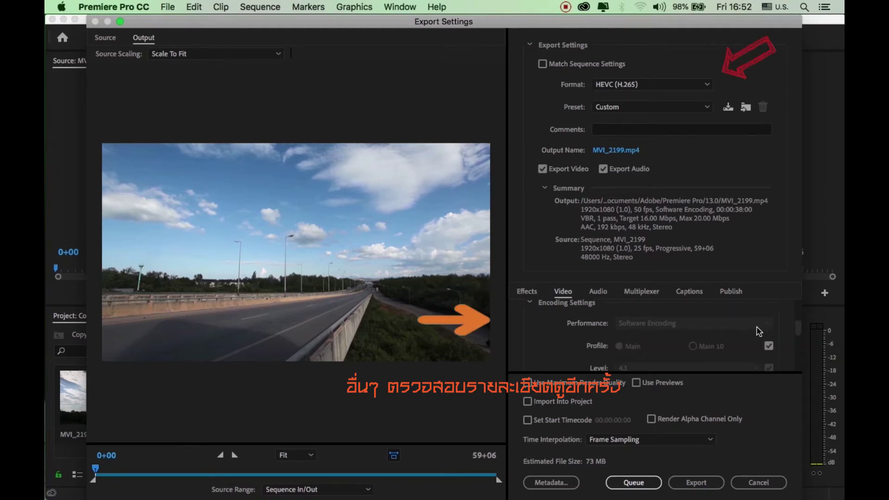
scroll(521, 363, down, 2)
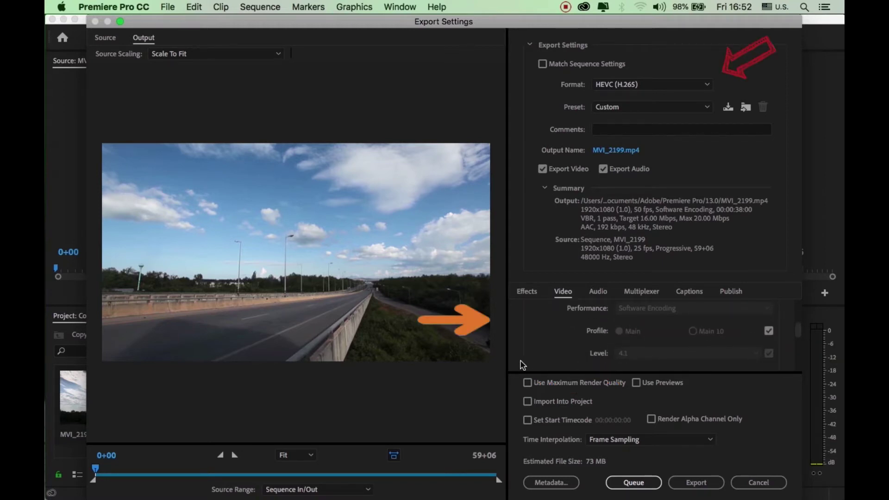
scroll(579, 358, down, 4)
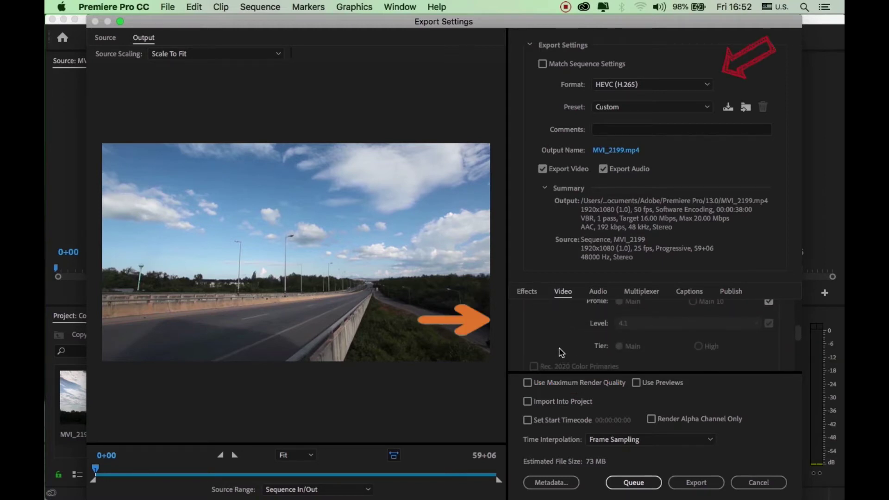
scroll(561, 352, down, 4)
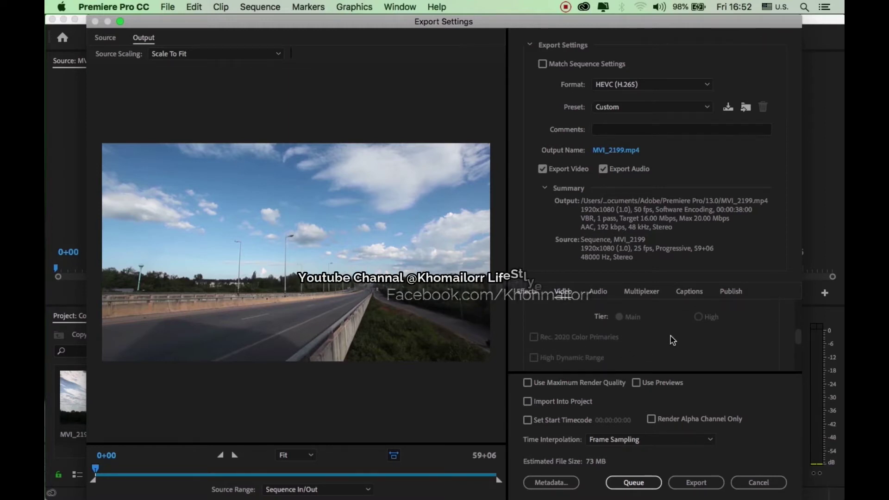
scroll(672, 341, down, 7)
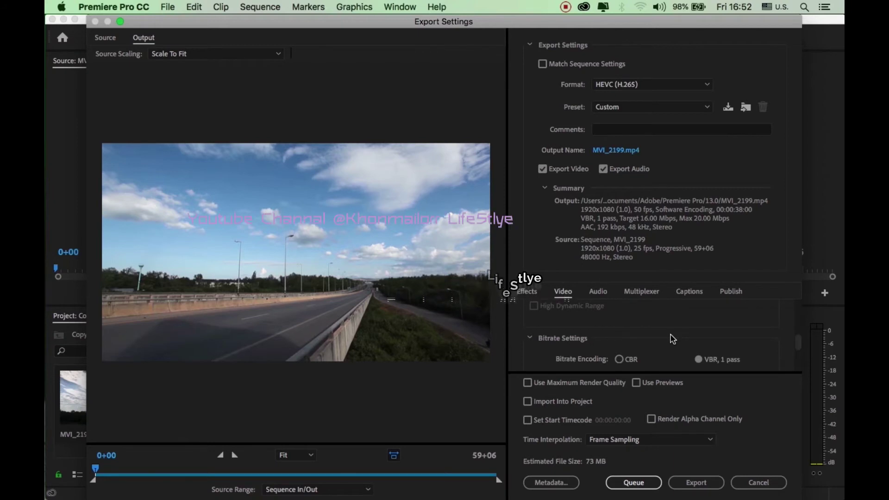
scroll(672, 339, down, 5)
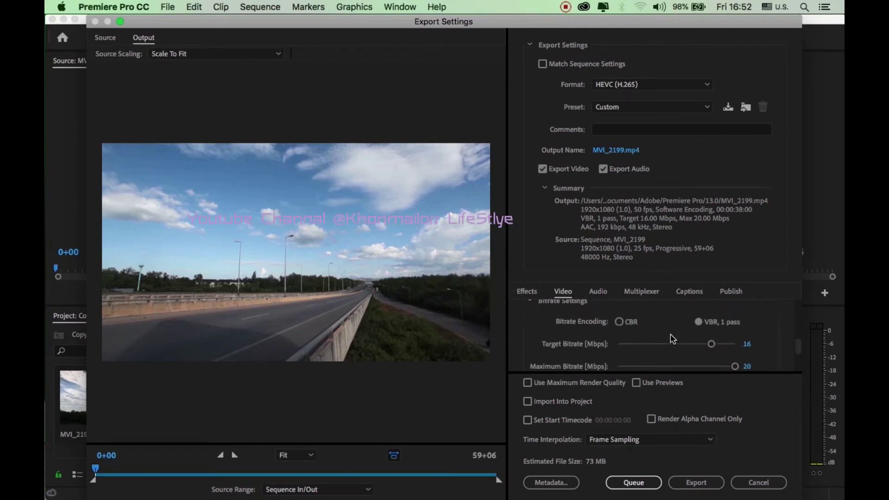
scroll(672, 339, down, 10)
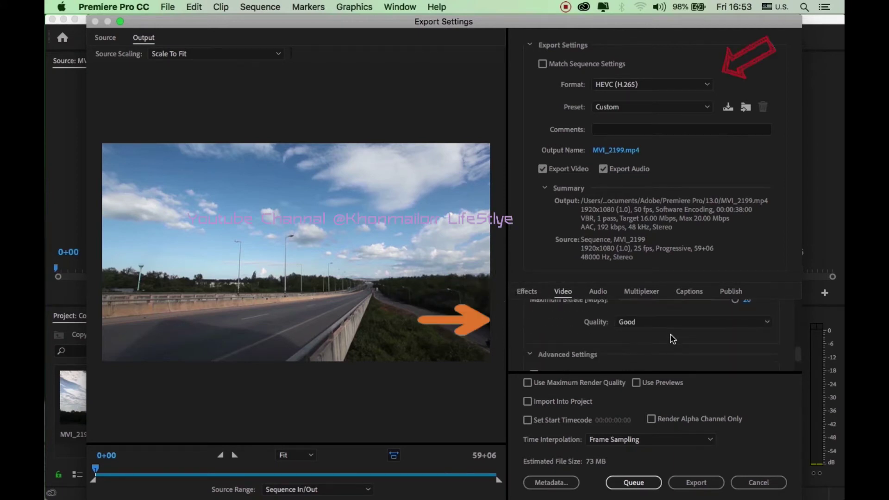
scroll(673, 340, down, 1)
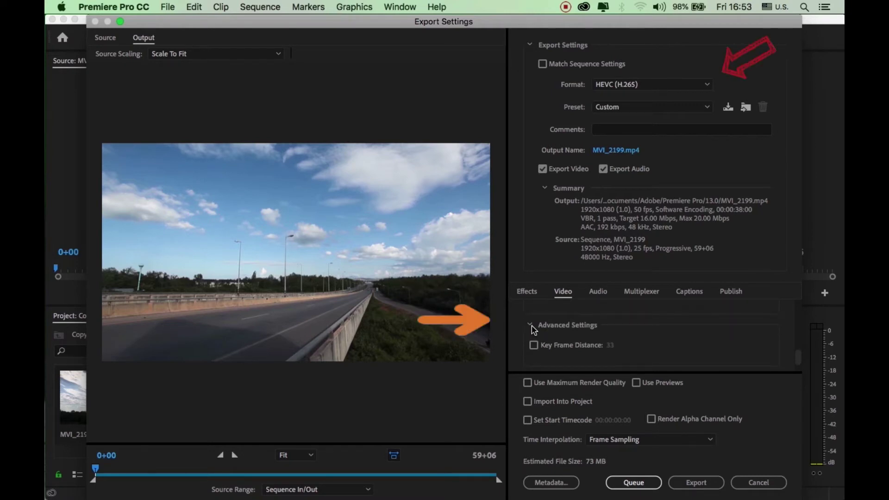
click(534, 345)
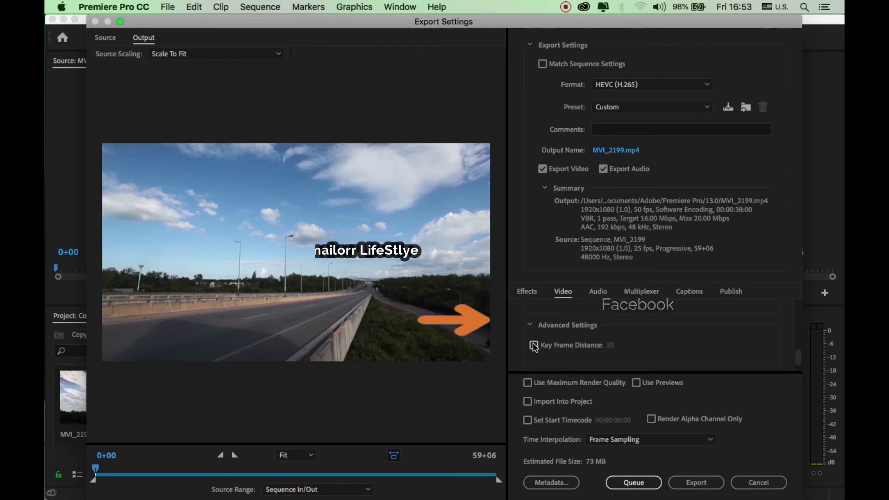
click(611, 346)
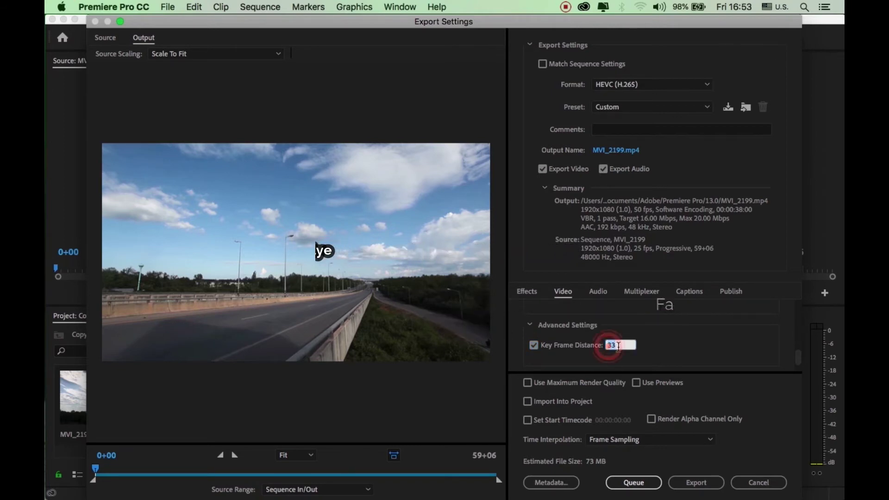
drag(627, 346, 605, 347)
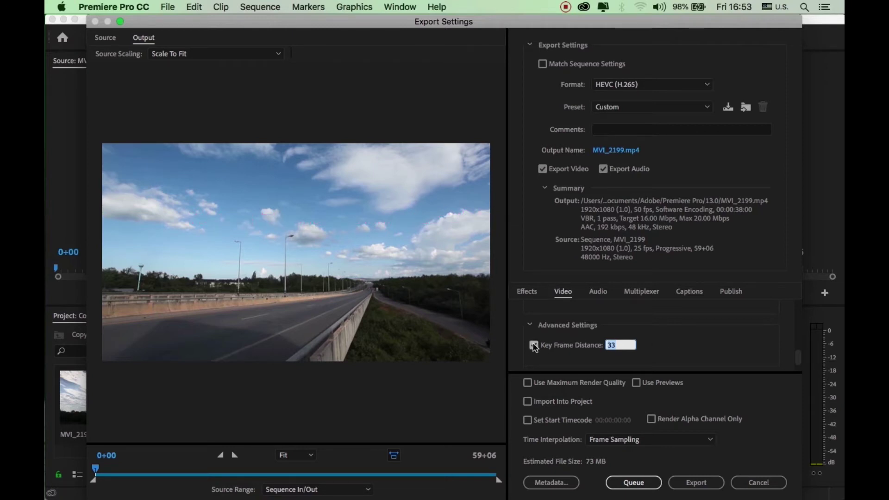
scroll(638, 333, down, 2)
click(534, 316)
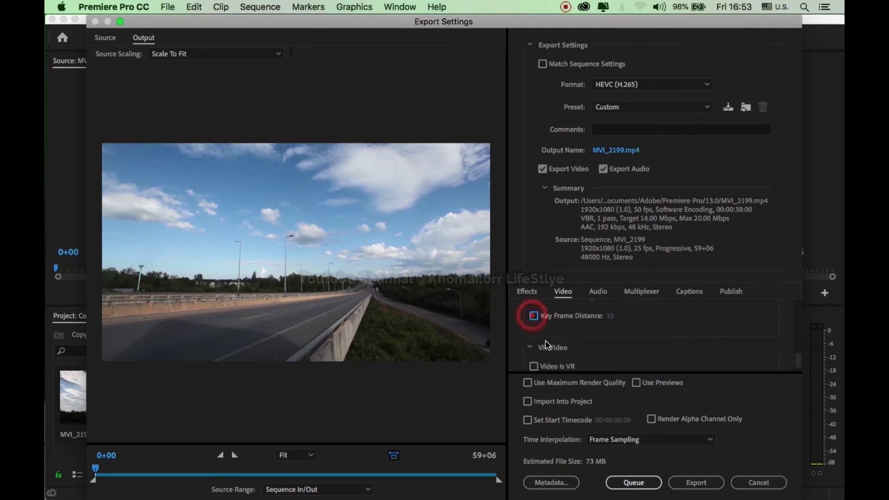
- Check the rest of the video settings down to VR Video and export the sequence as MVI_2199.mp4
scroll(622, 341, up, 2)
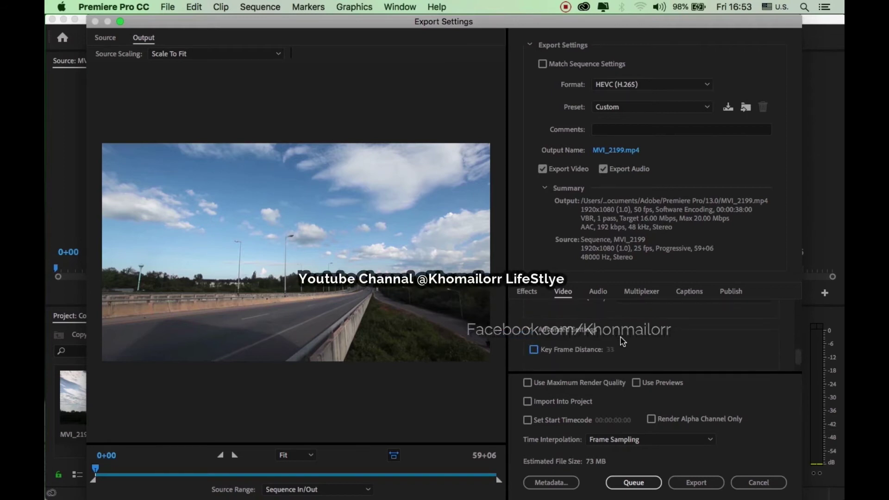
scroll(623, 341, down, 3)
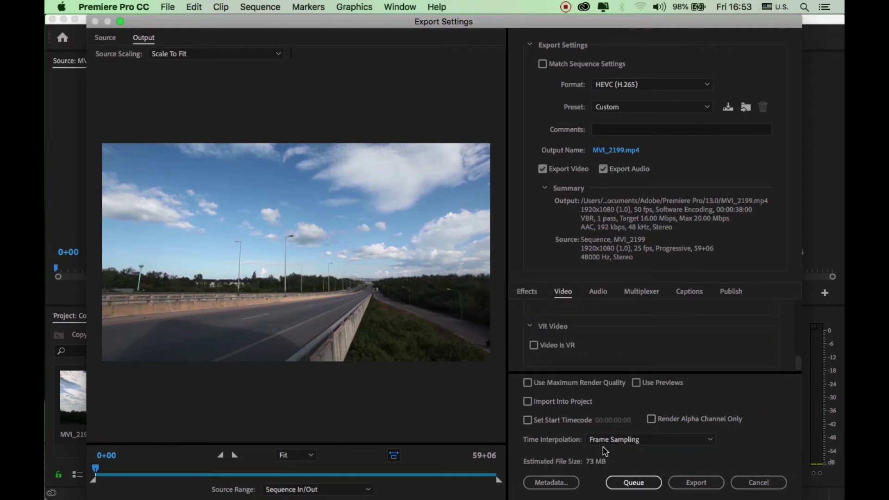
click(694, 483)
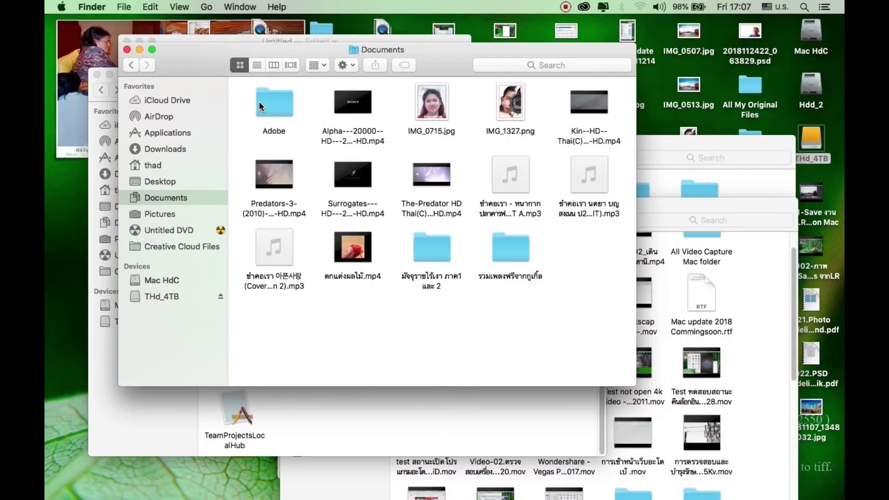
- In Finder, go from Documents to Adobe/Premiere Pro/13.0 and play the exported MVI_2199.mp4 in QuickTime Player
double_click(259, 101)
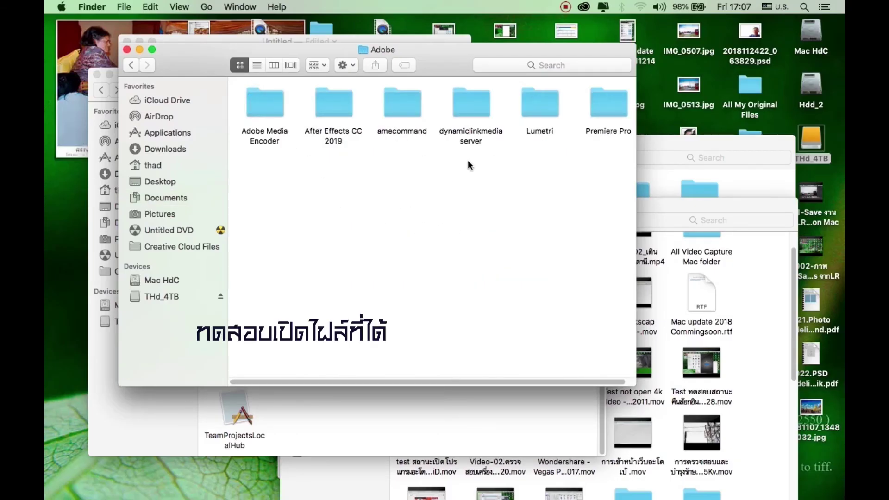
double_click(604, 107)
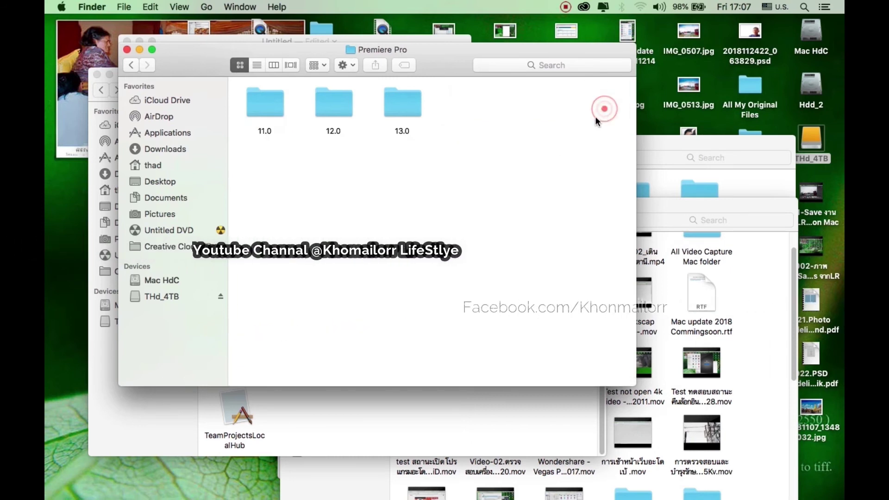
double_click(402, 101)
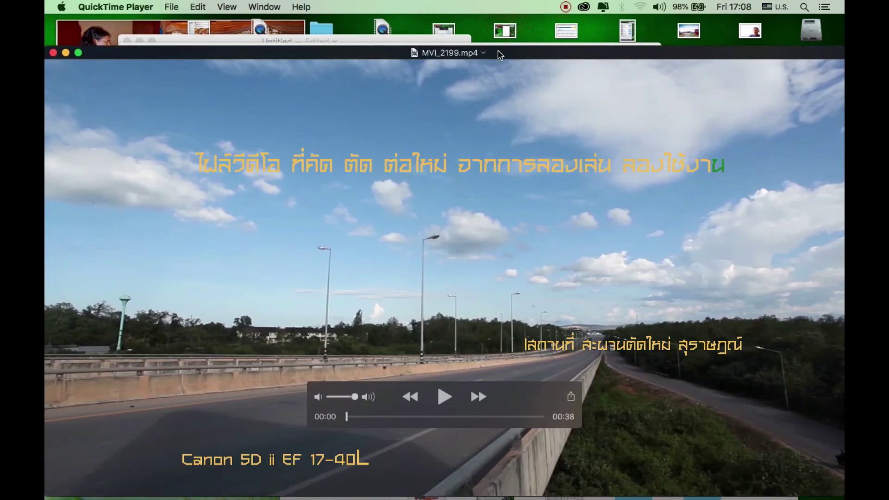
drag(498, 52, 497, 22)
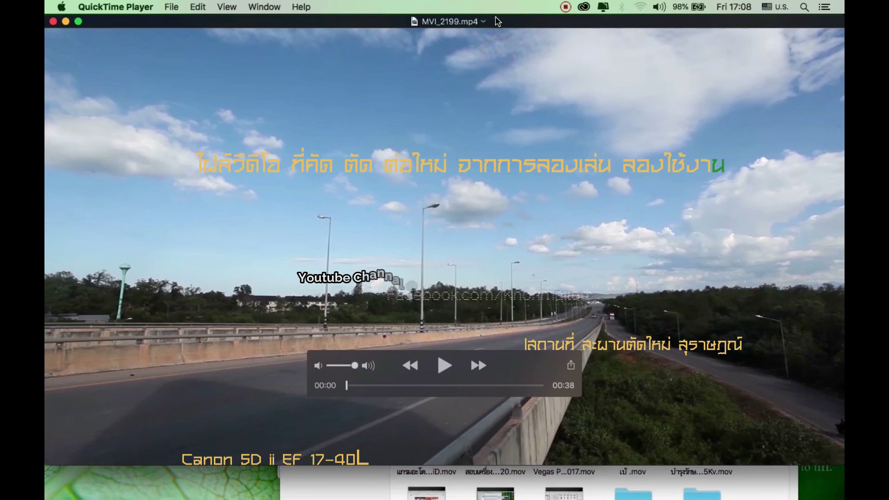
click(445, 366)
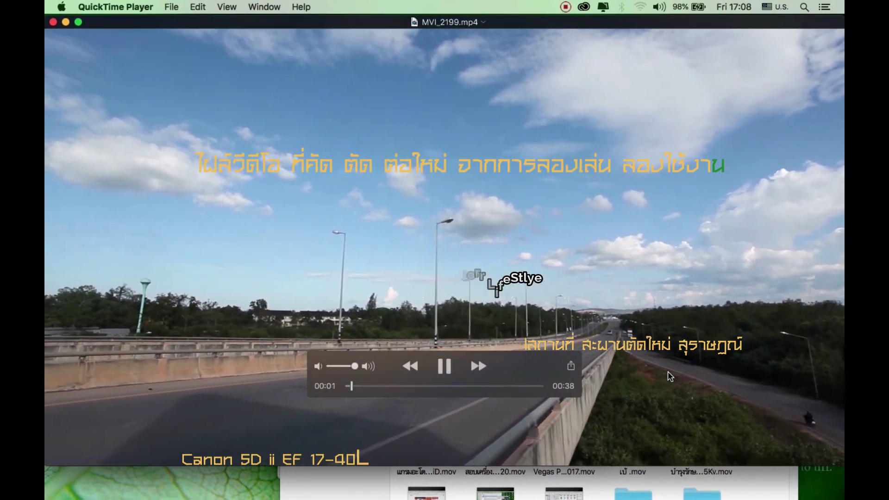